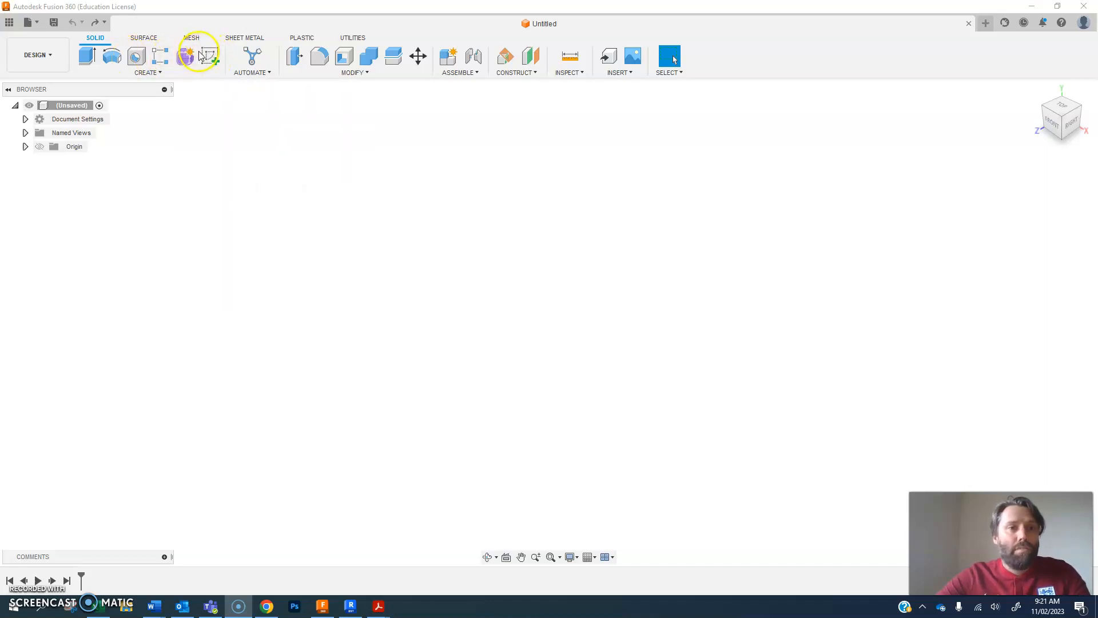
Step: Create a new sketch on the horizontal ground plane (XZ) at the origin
{"action": "left_click", "coordinate": [166, 77]}
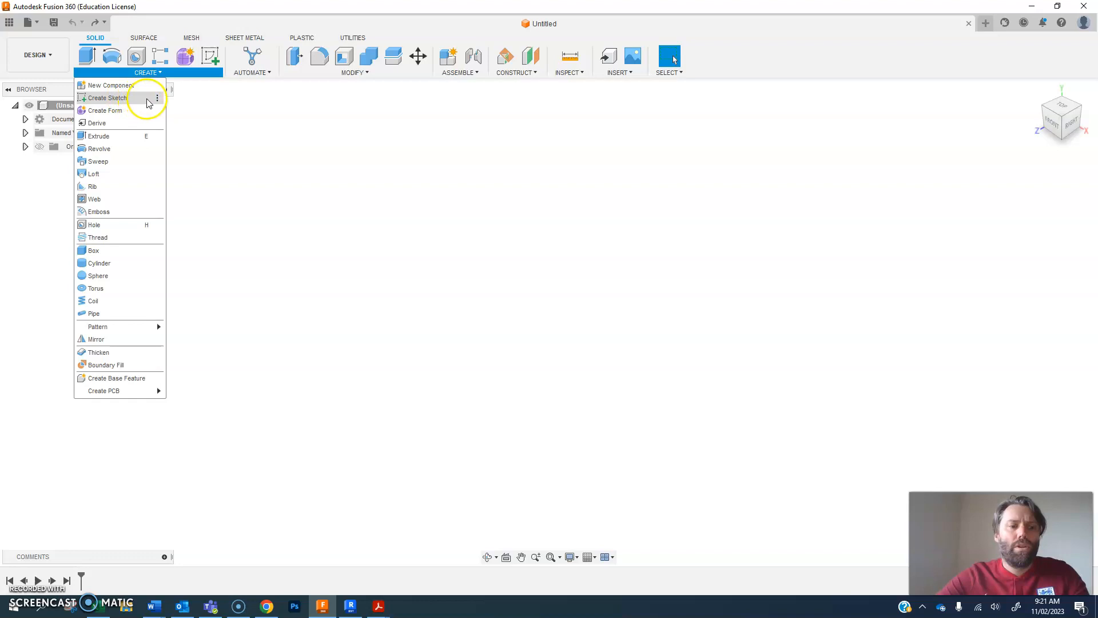
{"action": "left_click", "coordinate": [158, 99]}
{"action": "left_click", "coordinate": [167, 101]}
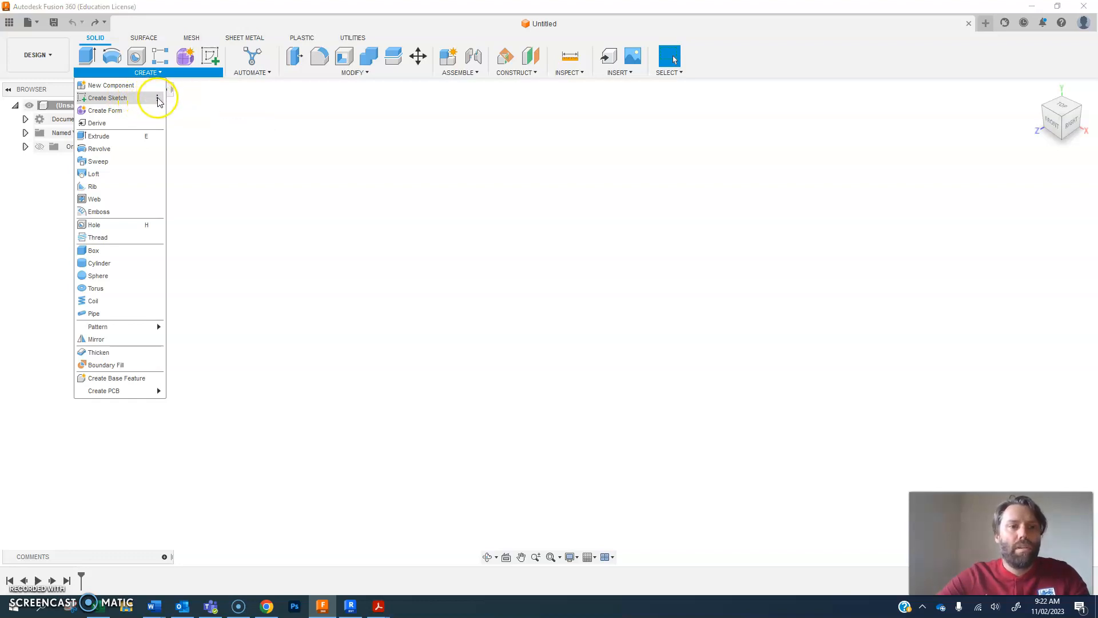
{"action": "left_click", "coordinate": [211, 57]}
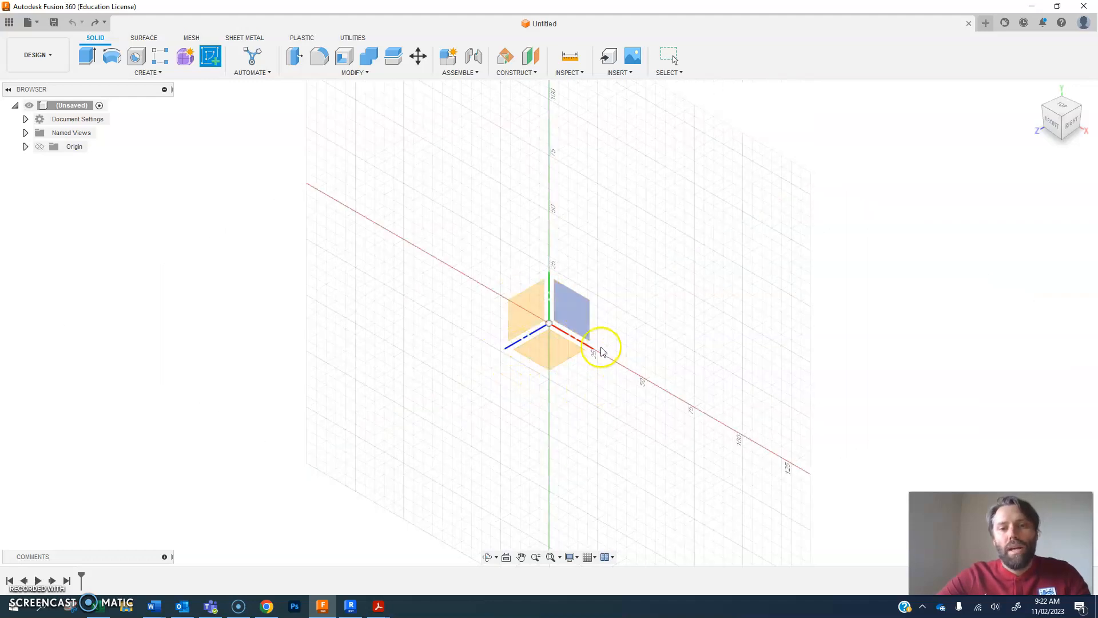
{"action": "left_click", "coordinate": [548, 332]}
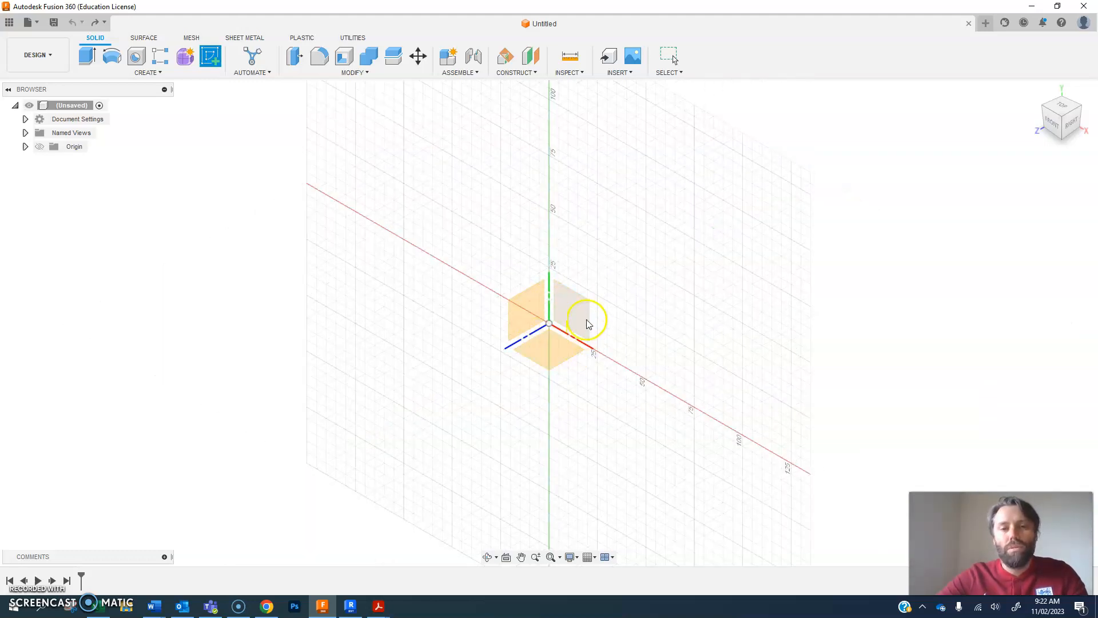
{"action": "left_click", "coordinate": [556, 351]}
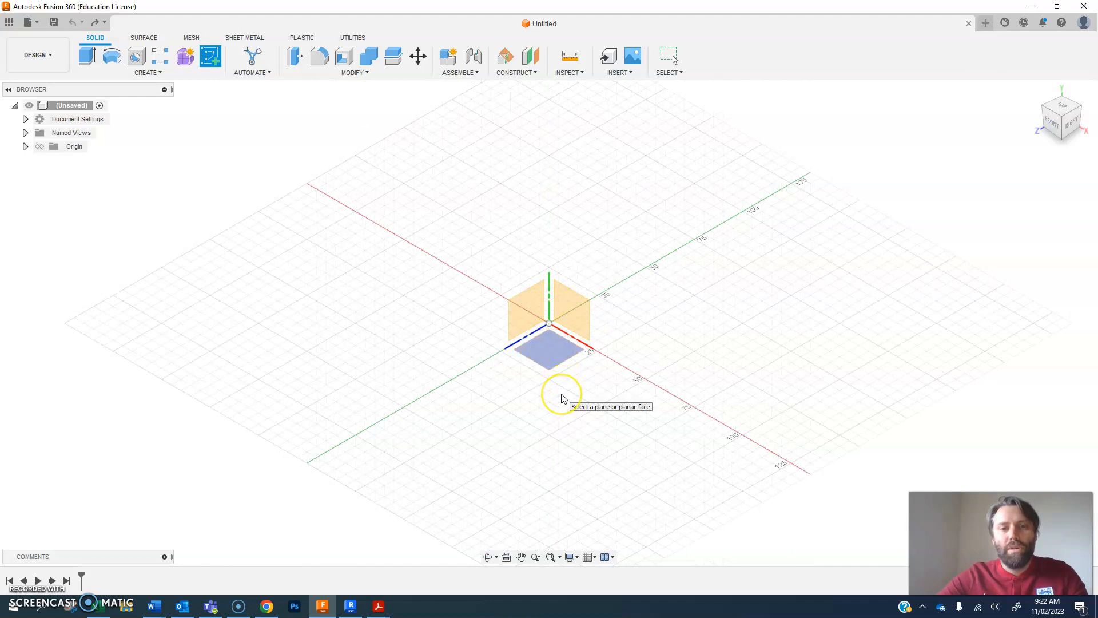
{"action": "left_click", "coordinate": [575, 364]}
{"action": "left_click", "coordinate": [560, 351]}
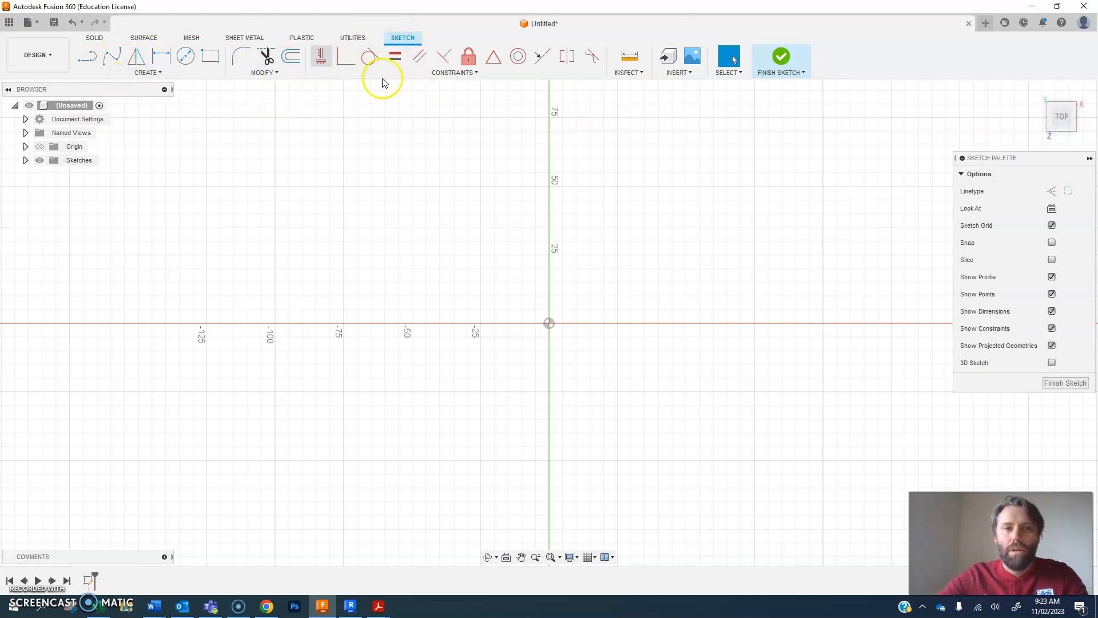
{"action": "left_click", "coordinate": [154, 73]}
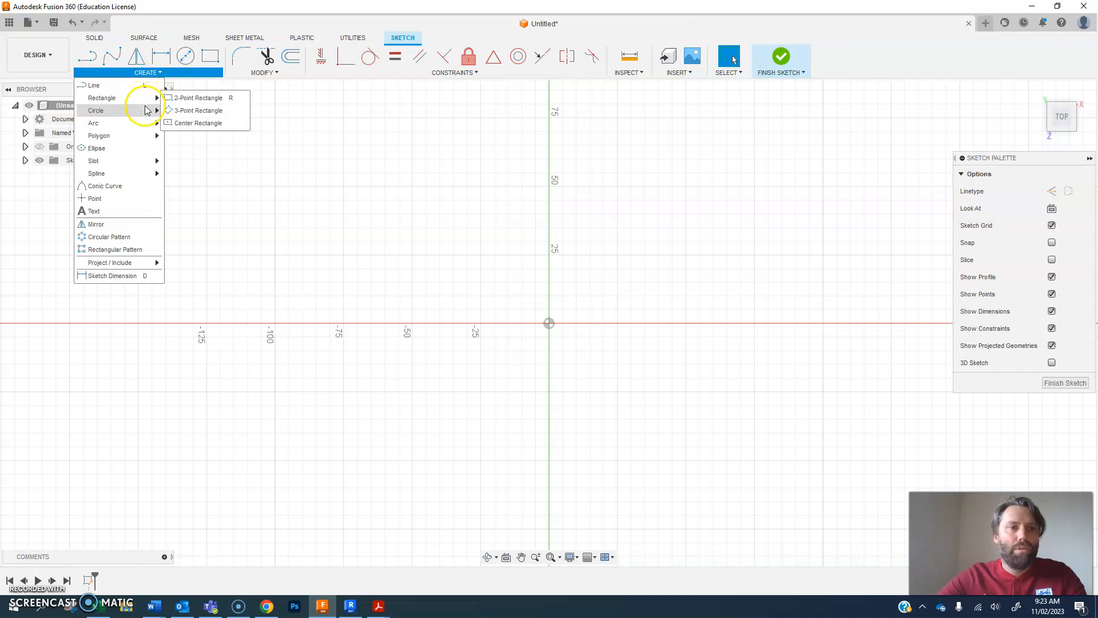
{"action": "mouse_move", "coordinate": [144, 123]}
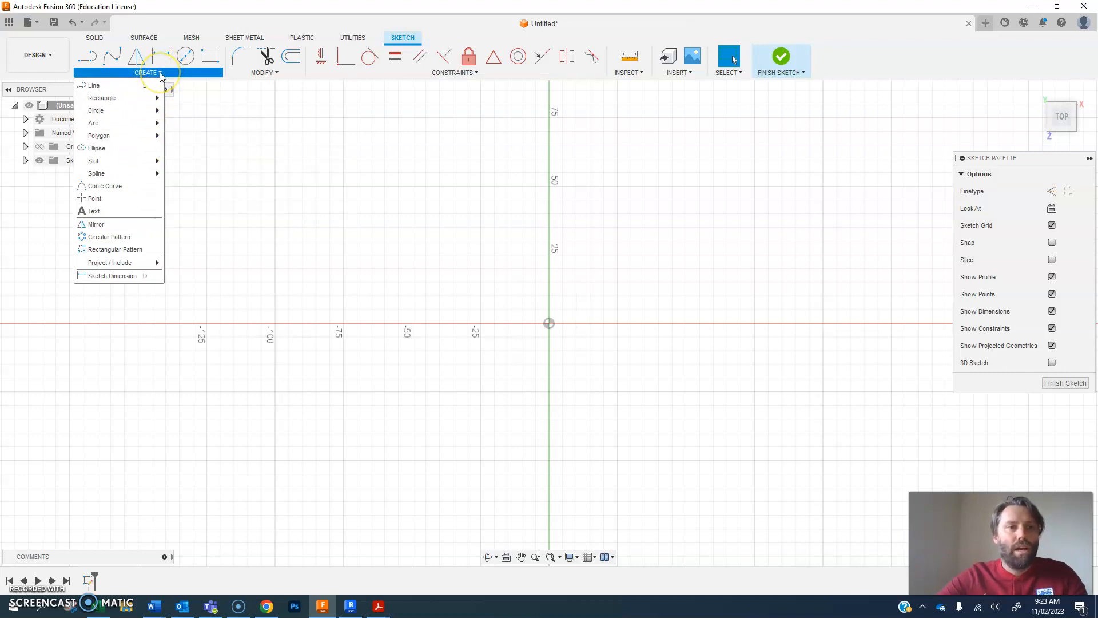
{"action": "left_click", "coordinate": [264, 73]}
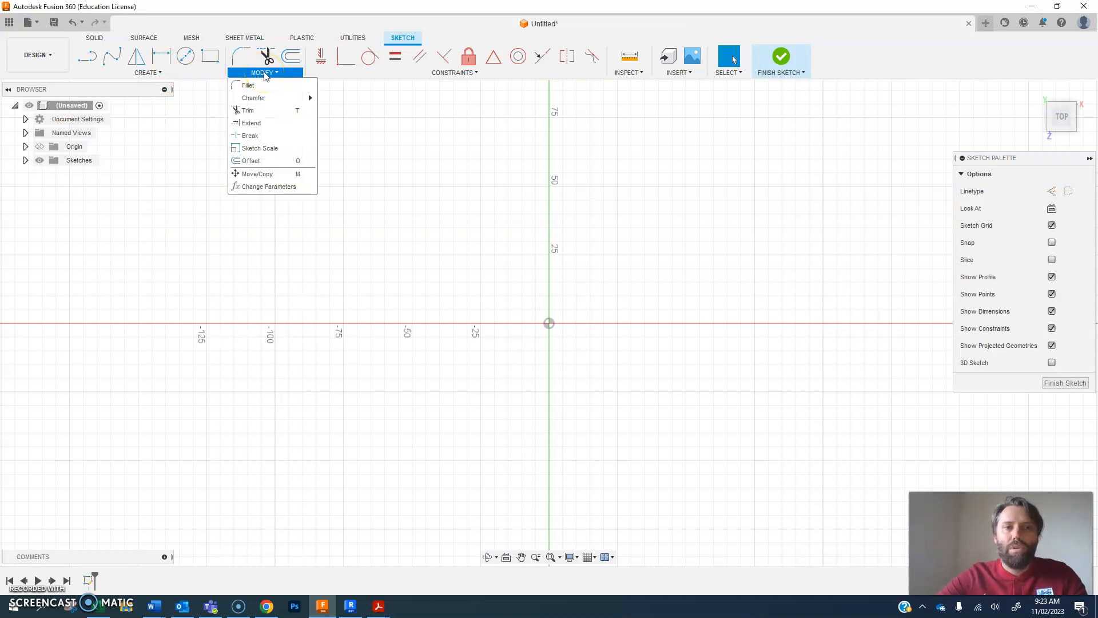
{"action": "left_click", "coordinate": [454, 72]}
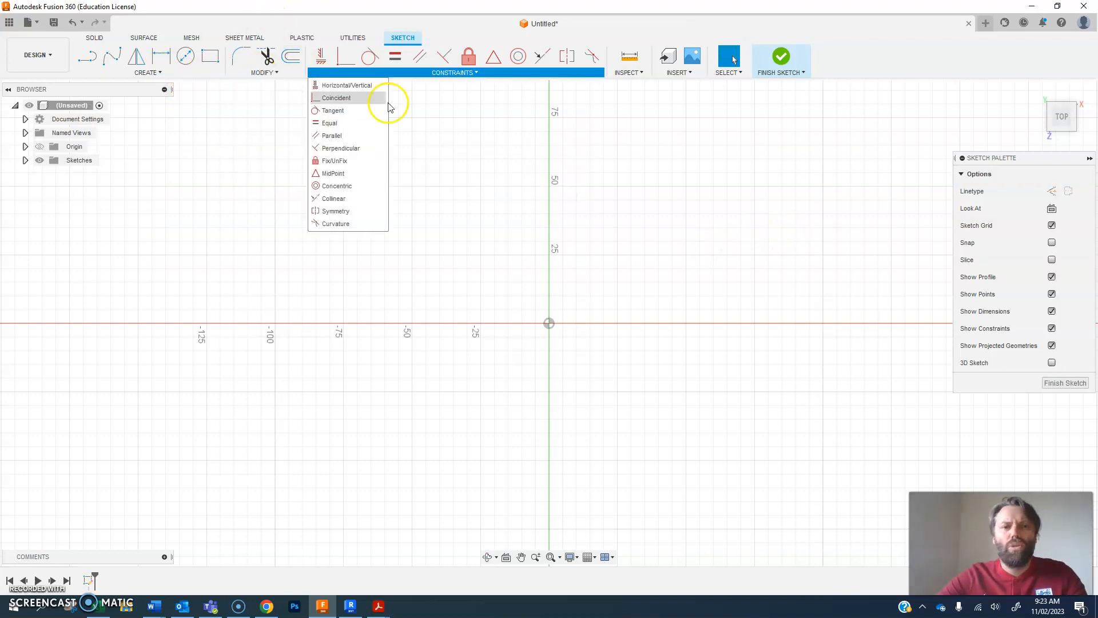
{"action": "left_click", "coordinate": [762, 203]}
{"action": "scroll", "coordinate": [667, 292], "scroll_direction": "down", "scroll_amount": 1}
{"action": "scroll", "coordinate": [667, 292], "scroll_direction": "up", "scroll_amount": 1}
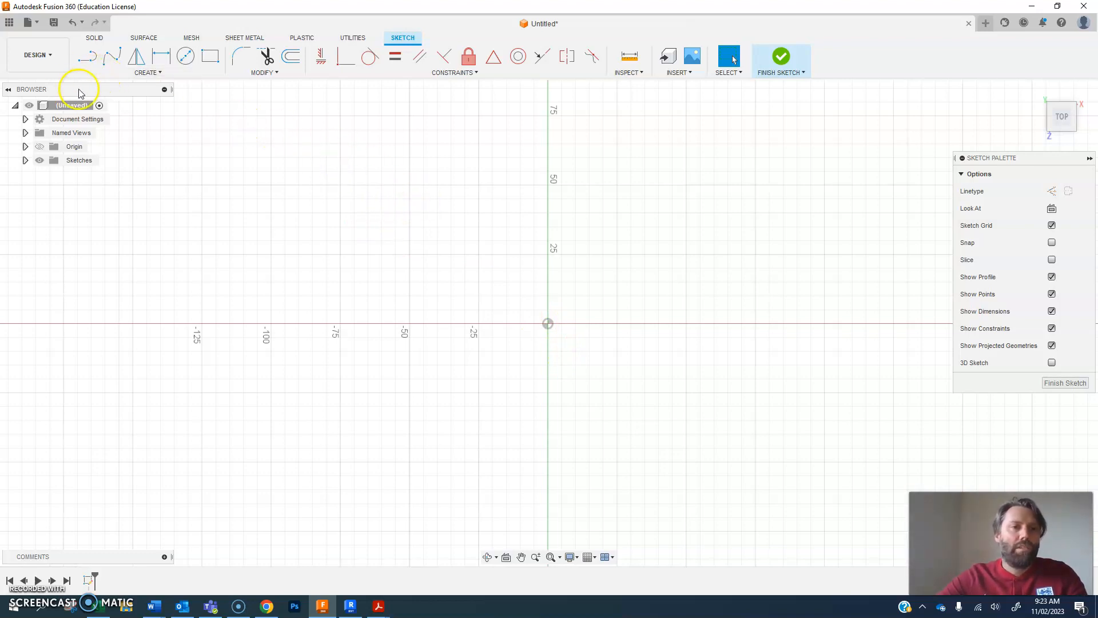
Step: Draw a two-point rectangle starting at the origin, 100 mm high and 200 mm wide
{"action": "left_click", "coordinate": [213, 57]}
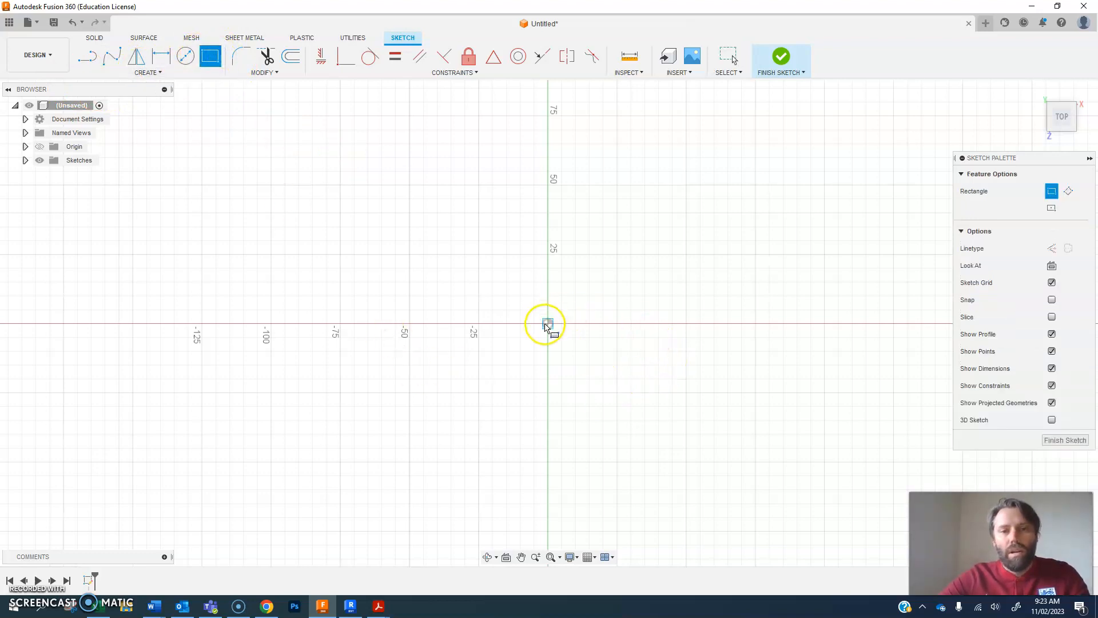
{"action": "left_click", "coordinate": [546, 325]}
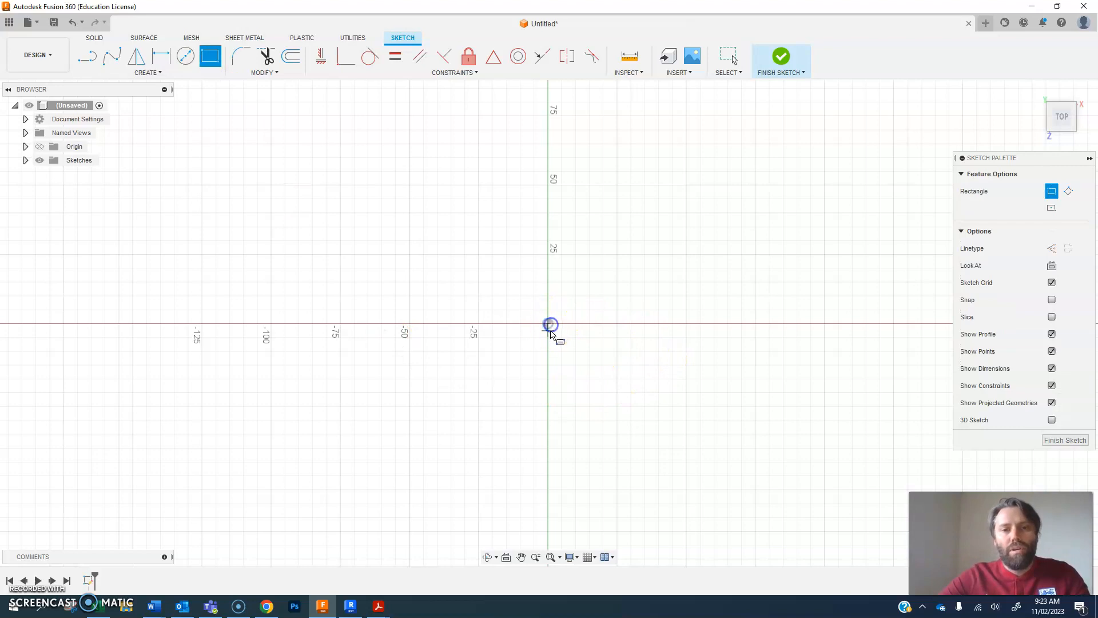
{"action": "middle_click_drag", "start_coordinate": [672, 268], "coordinate": [521, 317]}
{"action": "scroll", "coordinate": [521, 316], "scroll_direction": "down", "scroll_amount": 1}
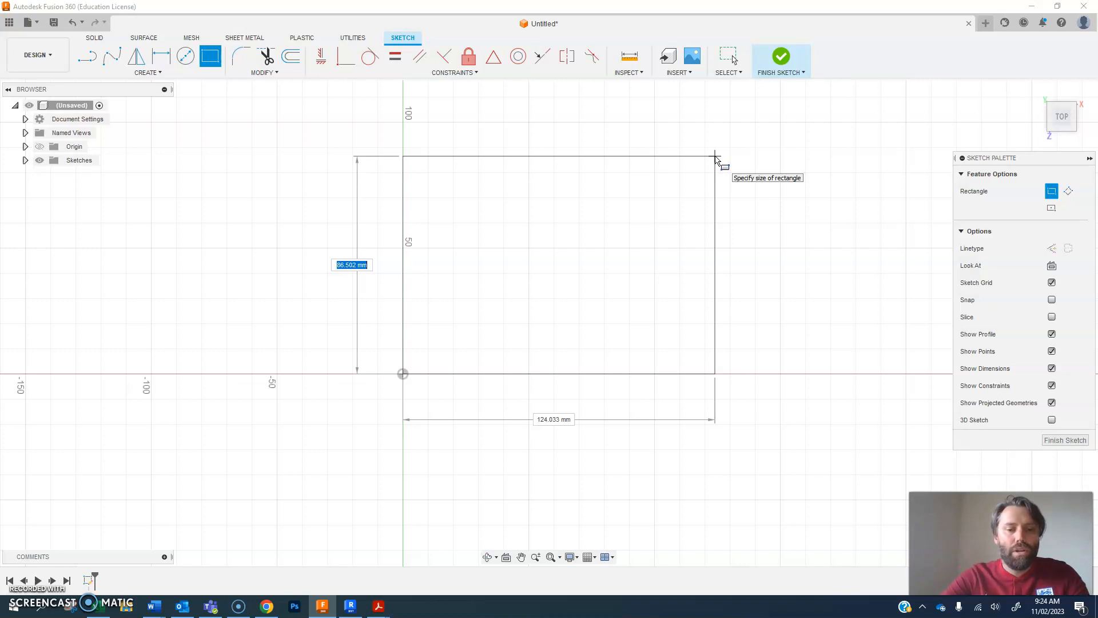
{"action": "type", "text": "100"}
{"action": "key", "text": "Tab"}
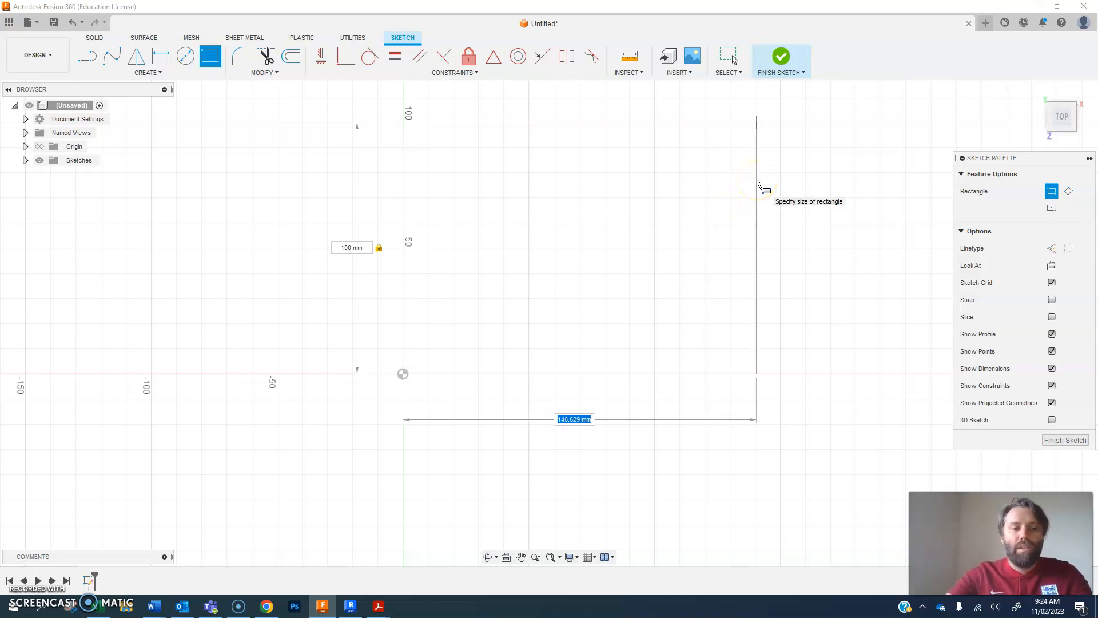
{"action": "type", "text": "00"}
{"action": "key", "text": "Tab"}
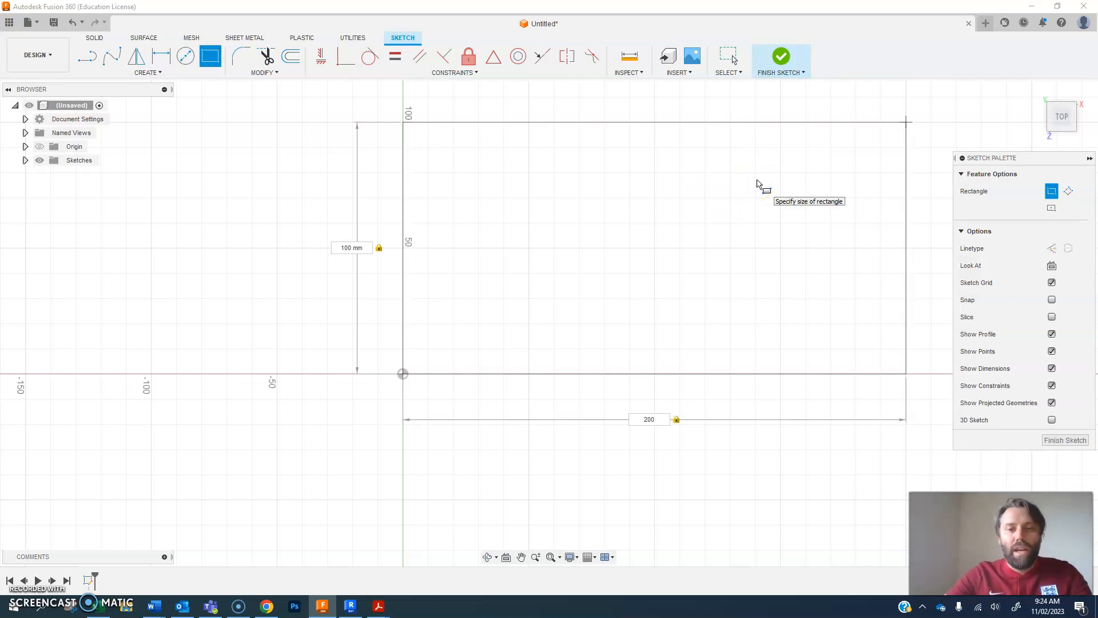
{"action": "key", "text": "Return"}
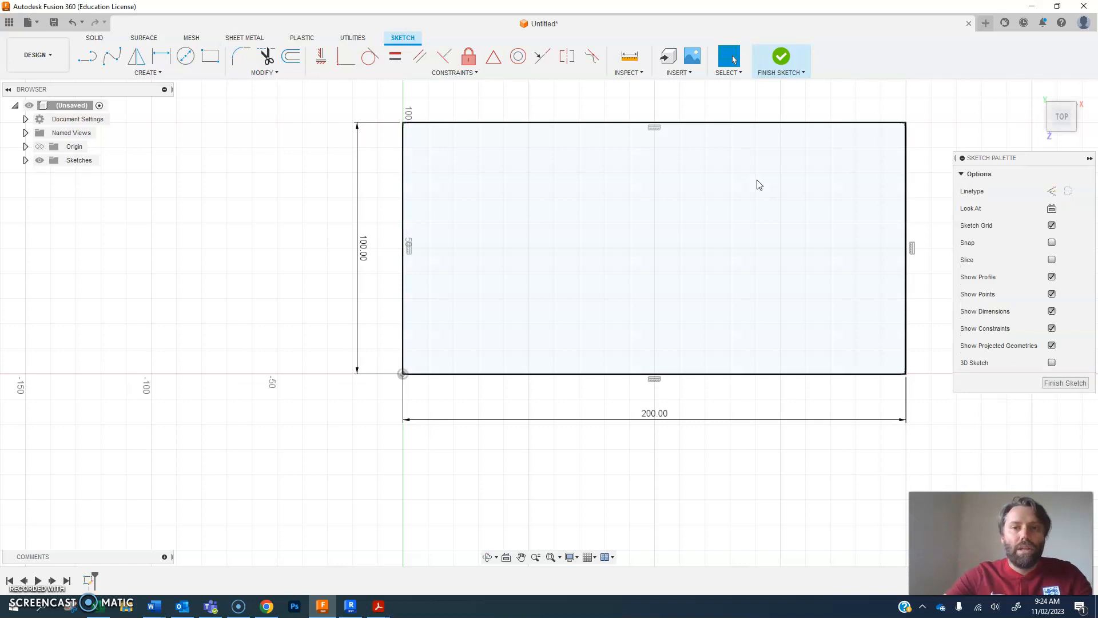
Step: Sketch a second, undimensioned two-point rectangle freehand beside the first one, on the negative X side of the origin
{"action": "scroll", "coordinate": [508, 387], "scroll_direction": "down", "scroll_amount": 5}
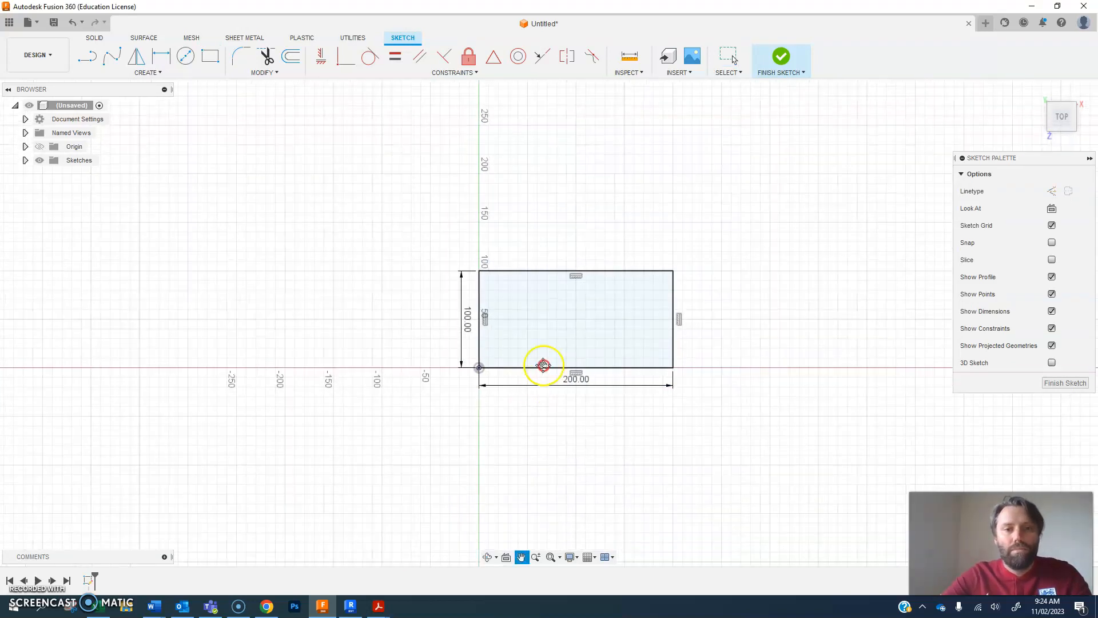
{"action": "middle_click_drag", "start_coordinate": [529, 387], "coordinate": [570, 339]}
{"action": "scroll", "coordinate": [517, 366], "scroll_direction": "down", "scroll_amount": 1}
{"action": "middle_click_drag", "start_coordinate": [520, 367], "coordinate": [562, 342]}
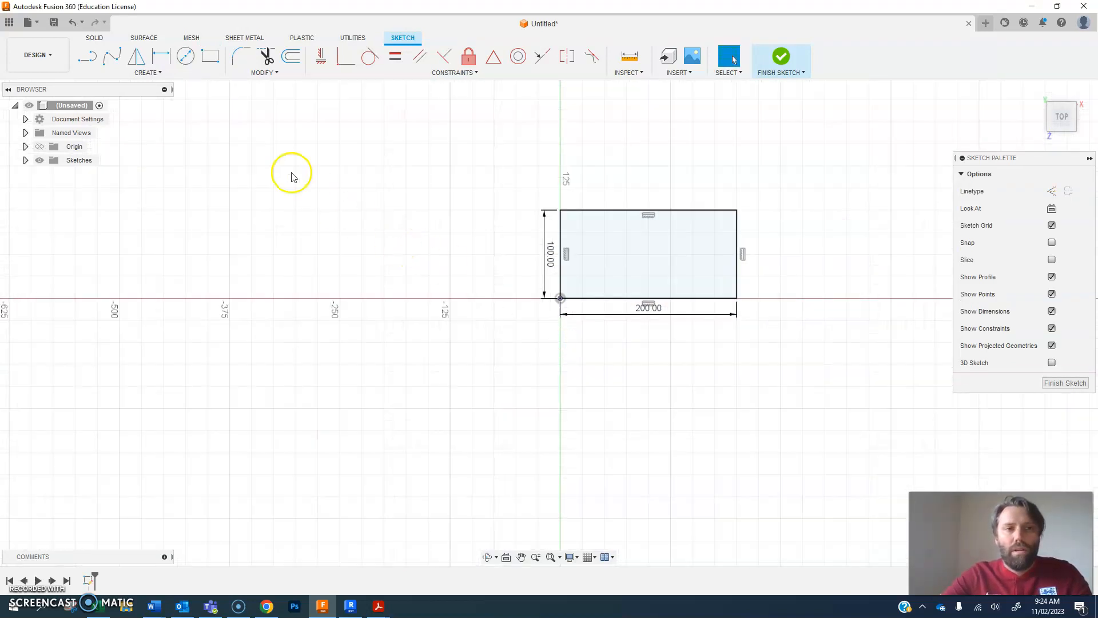
{"action": "left_click", "coordinate": [205, 53]}
{"action": "left_click", "coordinate": [235, 385]}
{"action": "left_click", "coordinate": [457, 244]}
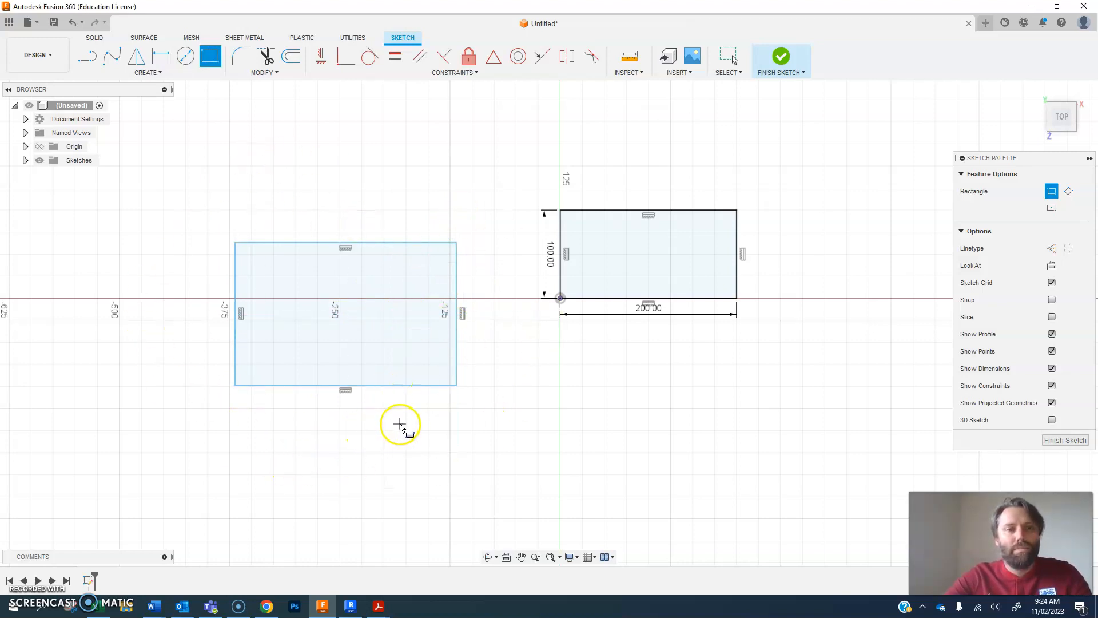
{"action": "key", "text": "Escape"}
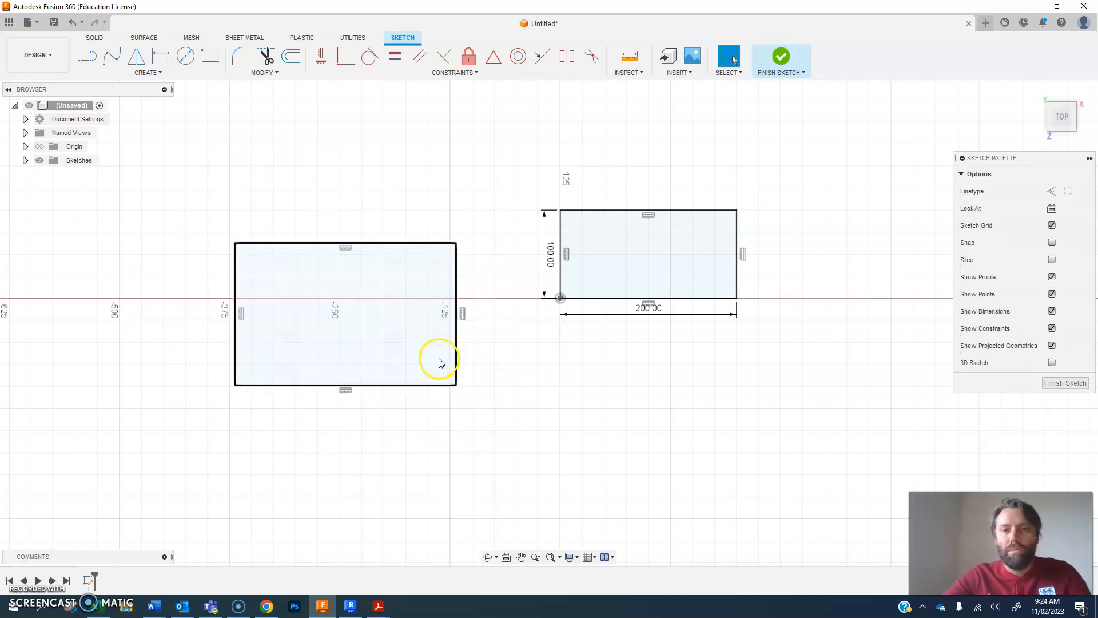
Step: Widen the undimensioned rectangle and lower its upper edge, and shift the whole rectangle up and away from the origin
{"action": "left_click_drag", "start_coordinate": [454, 277], "coordinate": [475, 292]}
{"action": "left_click_drag", "start_coordinate": [380, 243], "coordinate": [381, 282]}
{"action": "left_click_drag", "start_coordinate": [186, 219], "coordinate": [485, 412]}
{"action": "left_click_drag", "start_coordinate": [475, 385], "coordinate": [430, 300]}
{"action": "left_click", "coordinate": [477, 321]}
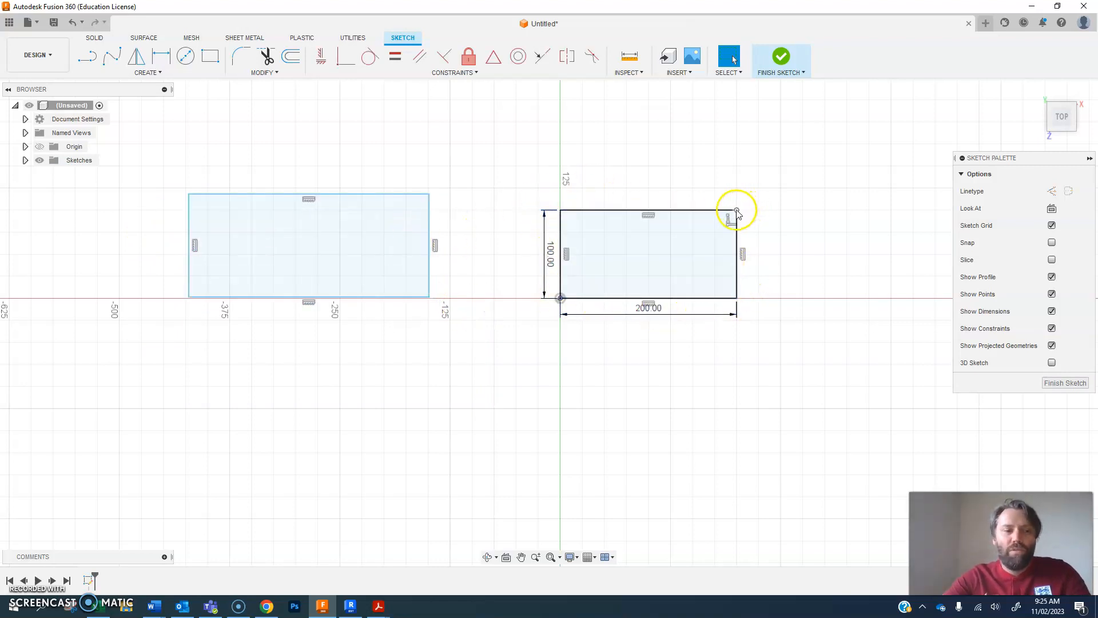
{"action": "left_click", "coordinate": [597, 211]}
{"action": "left_click", "coordinate": [608, 362]}
Step: Reshape the undimensioned rectangle by raising its lower and upper edges and moving its left edge slightly inward
{"action": "scroll", "coordinate": [608, 248], "scroll_direction": "down", "scroll_amount": 2}
{"action": "left_click_drag", "start_coordinate": [336, 290], "coordinate": [338, 281]}
{"action": "left_click", "coordinate": [322, 337]}
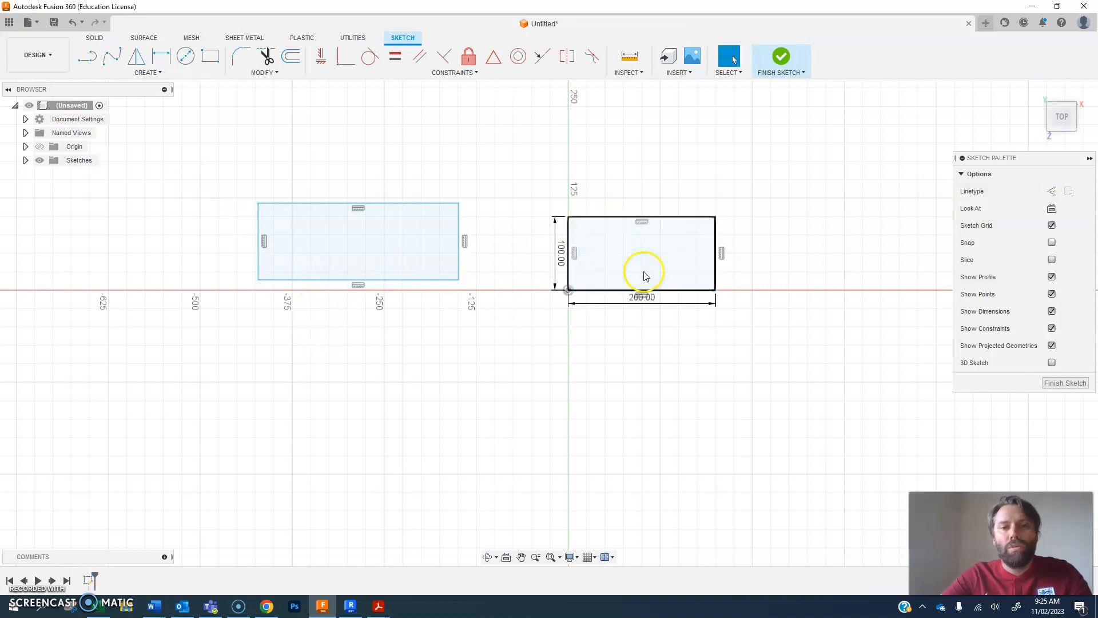
{"action": "scroll", "coordinate": [371, 316], "scroll_direction": "up", "scroll_amount": 1}
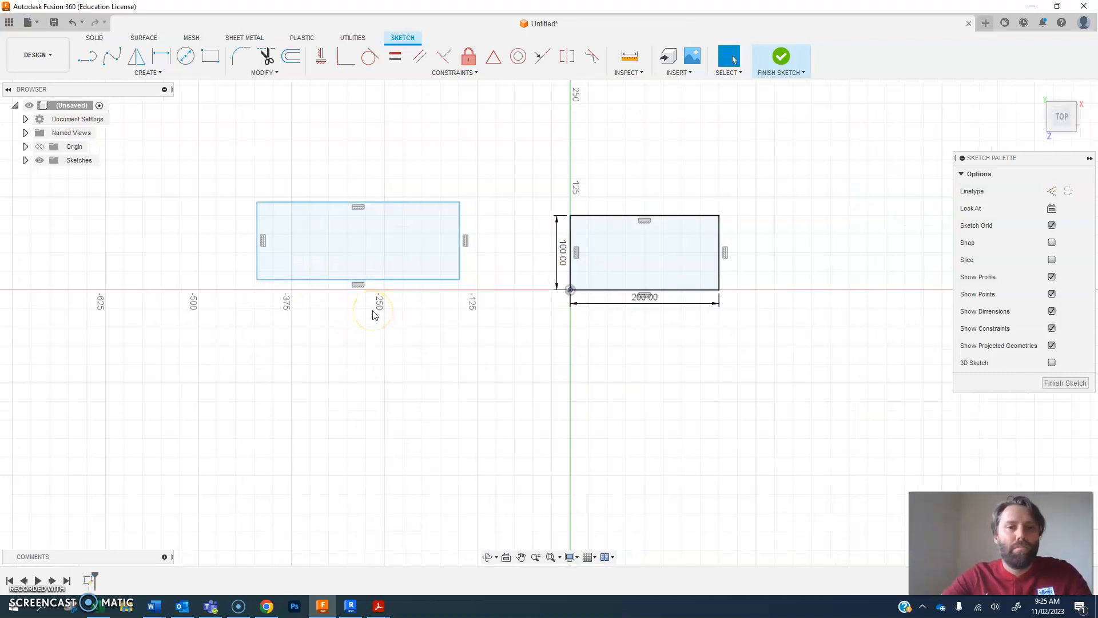
{"action": "left_click", "coordinate": [296, 231]}
{"action": "left_click_drag", "start_coordinate": [378, 203], "coordinate": [393, 191]}
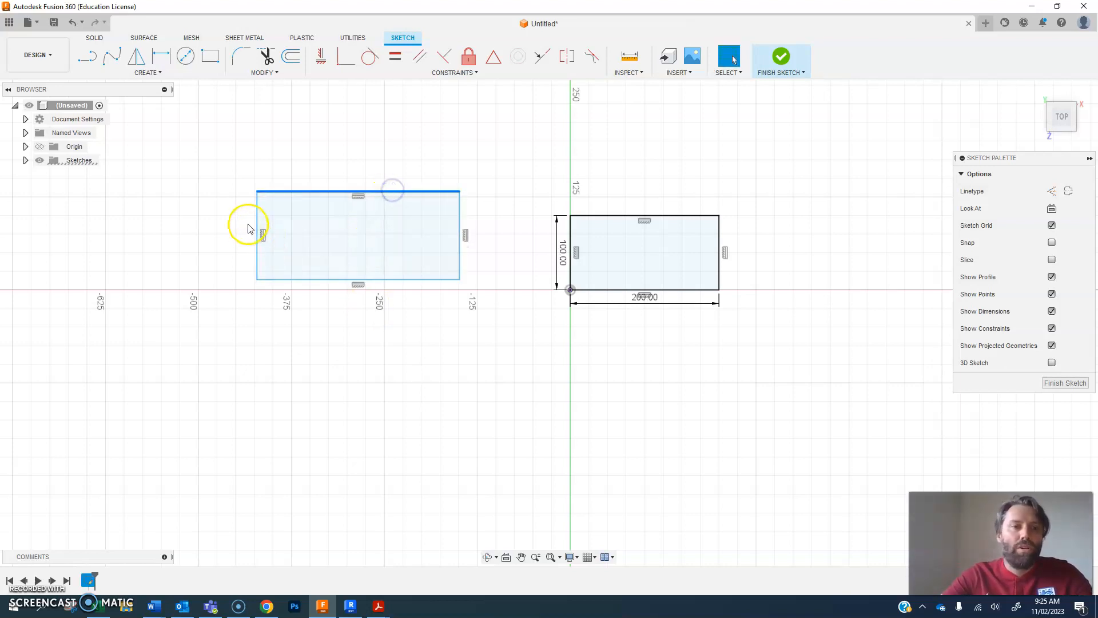
{"action": "left_click_drag", "start_coordinate": [262, 222], "coordinate": [277, 222]}
{"action": "left_click", "coordinate": [242, 202]}
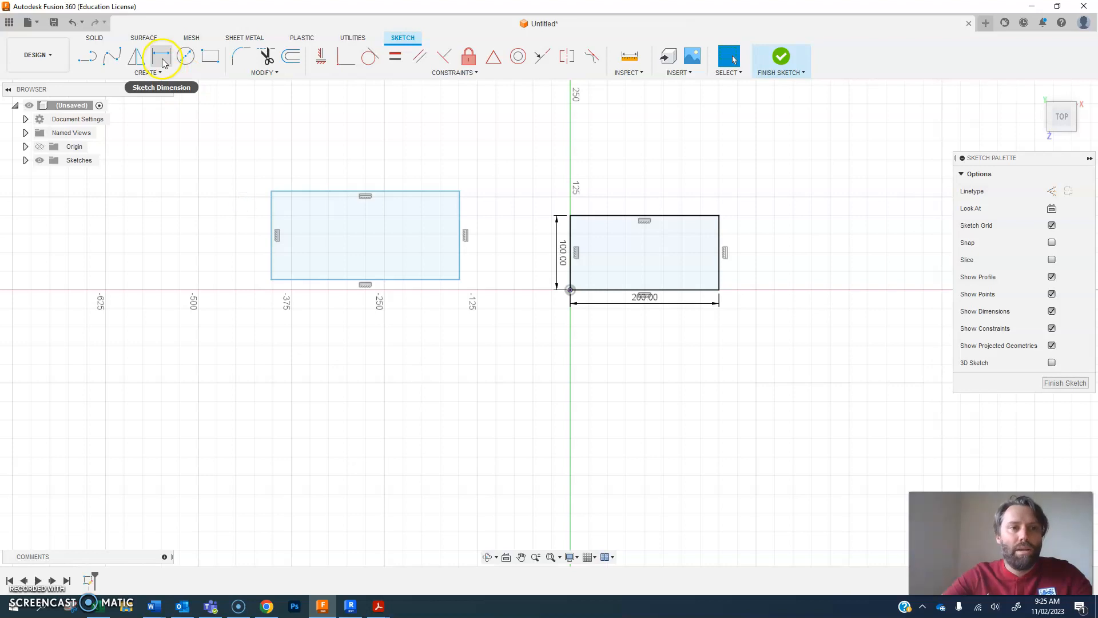
Step: Dimension the upper edge of the second rectangle and set its width to 200 mm
{"action": "left_click", "coordinate": [163, 57]}
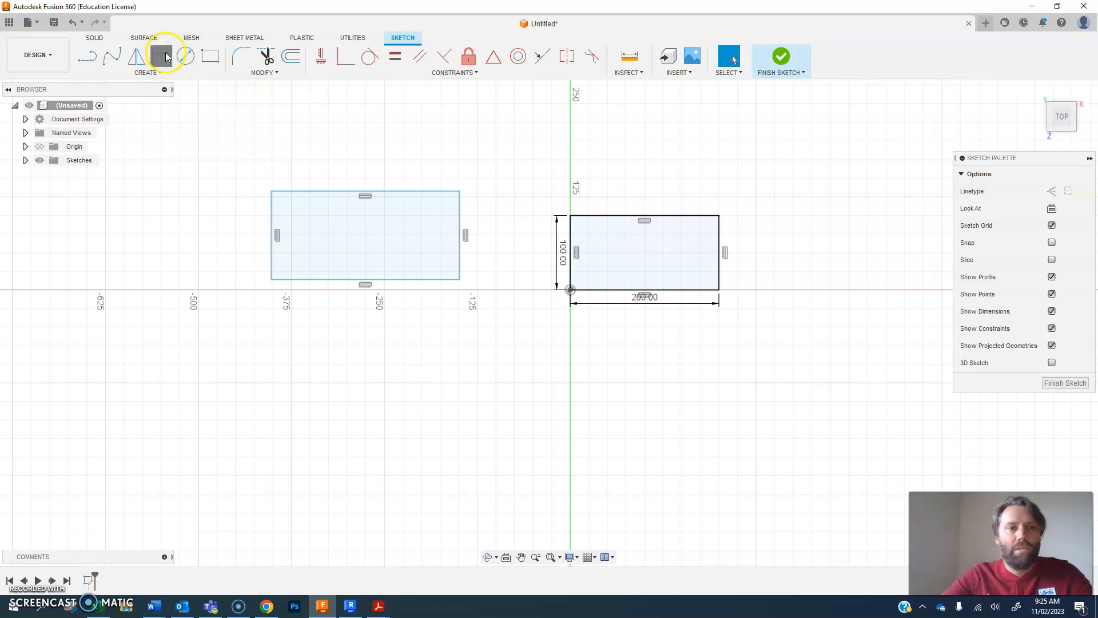
{"action": "left_click", "coordinate": [412, 191]}
{"action": "left_click", "coordinate": [360, 185]}
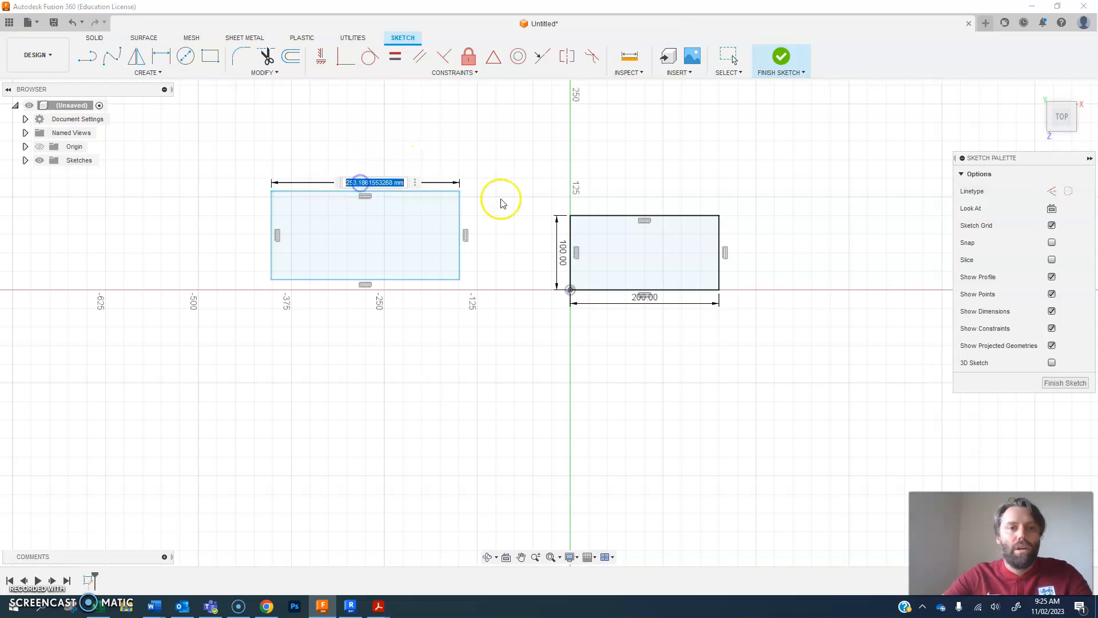
{"action": "type", "text": "200"}
{"action": "key", "text": "Return"}
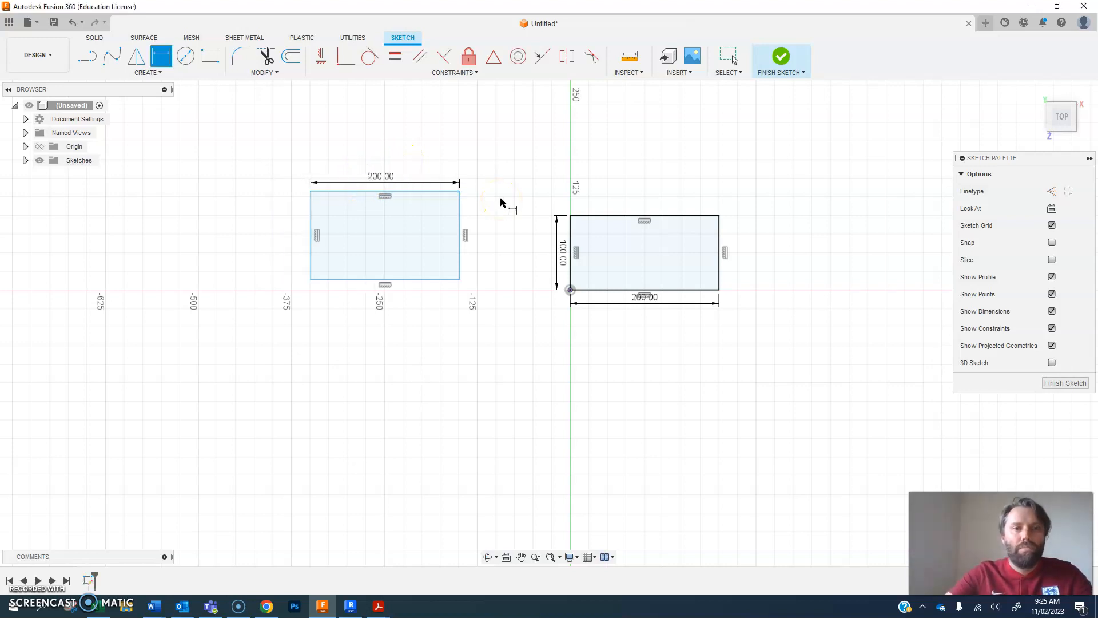
Step: Dimension the left edge of the second rectangle, set its height to 100 mm, and leave the Sketch Dimension command
{"action": "left_click", "coordinate": [310, 228]}
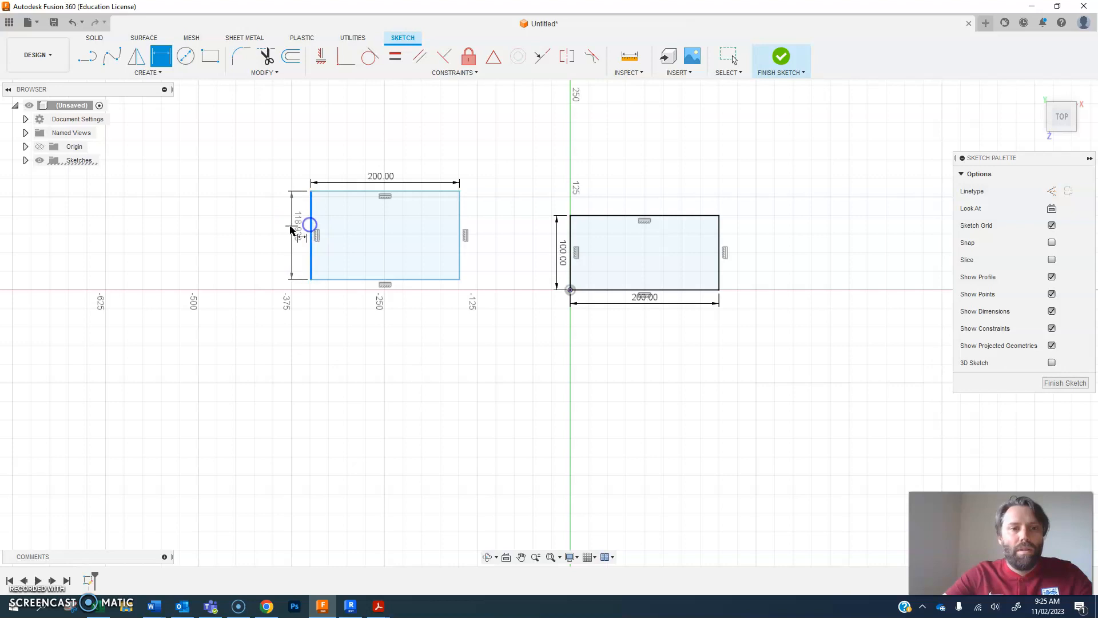
{"action": "left_click", "coordinate": [288, 235]}
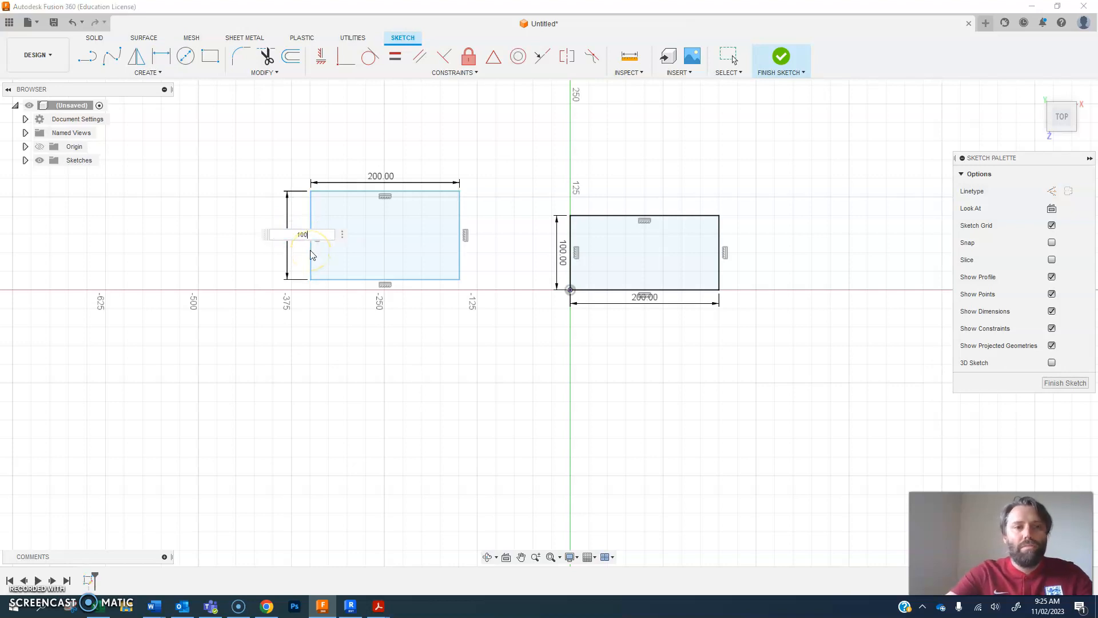
{"action": "type", "text": "100"}
{"action": "key", "text": "Return"}
{"action": "right_click", "coordinate": [454, 140]}
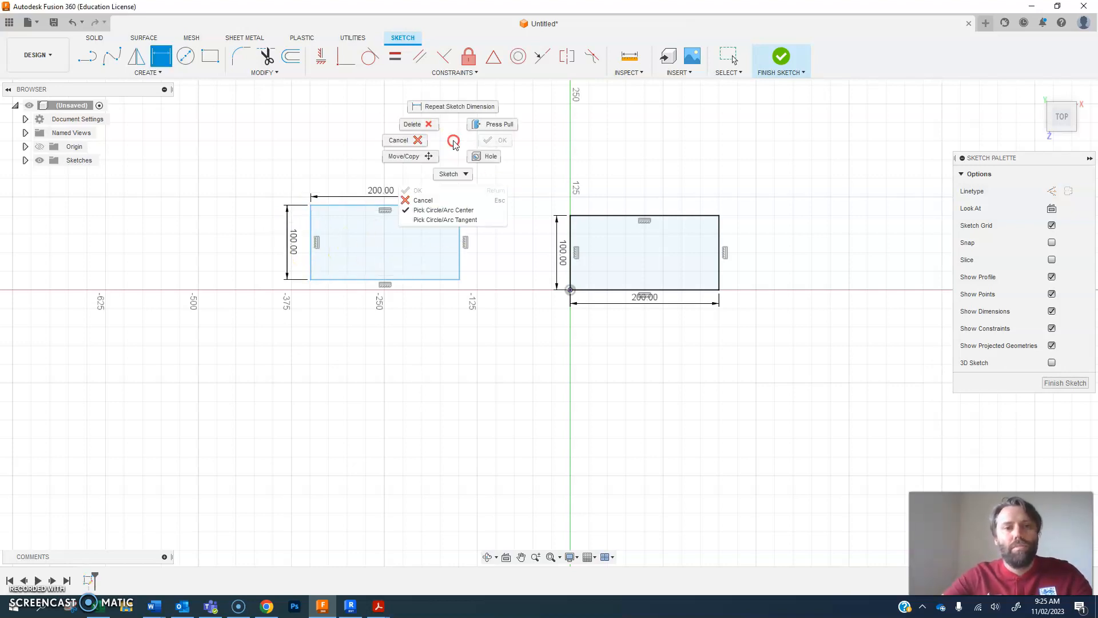
{"action": "left_click", "coordinate": [428, 148]}
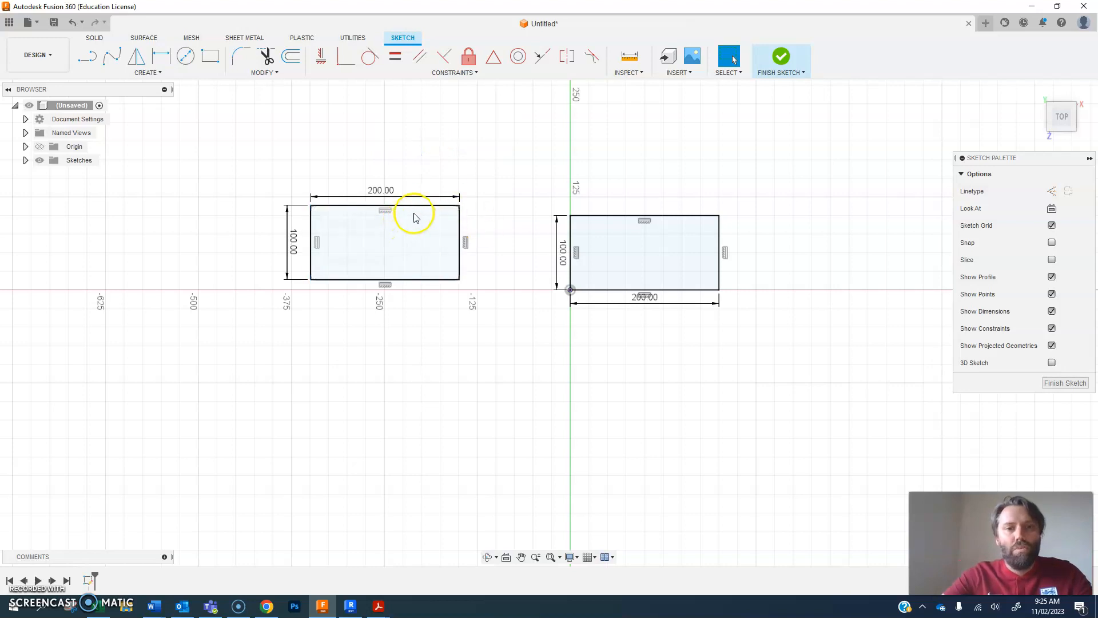
Step: Move the fully sized second rectangle by its edges to a freehand position up and to the left of the first rectangle
{"action": "left_click_drag", "start_coordinate": [346, 205], "coordinate": [339, 165]}
{"action": "left_click", "coordinate": [387, 280]}
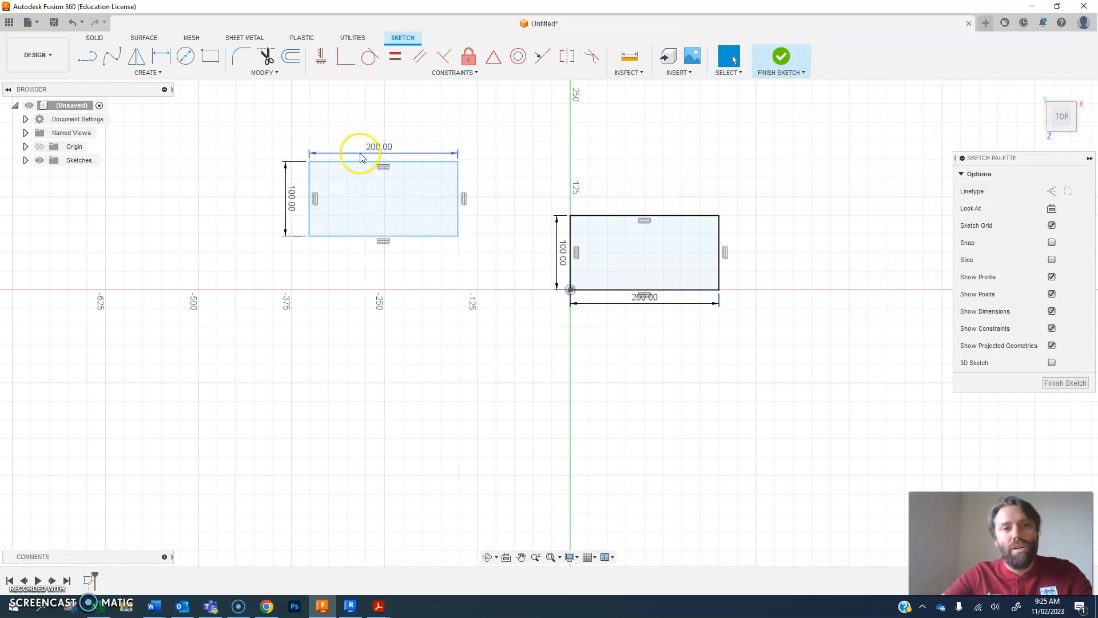
{"action": "mouse_move", "coordinate": [458, 193]}
{"action": "left_mouse_down"}
{"action": "mouse_move", "coordinate": [481, 183]}
{"action": "mouse_move", "coordinate": [454, 187]}
{"action": "left_mouse_up"}
{"action": "mouse_move", "coordinate": [426, 236]}
{"action": "left_mouse_down"}
{"action": "mouse_move", "coordinate": [422, 252]}
{"action": "mouse_move", "coordinate": [424, 241]}
{"action": "left_mouse_up"}
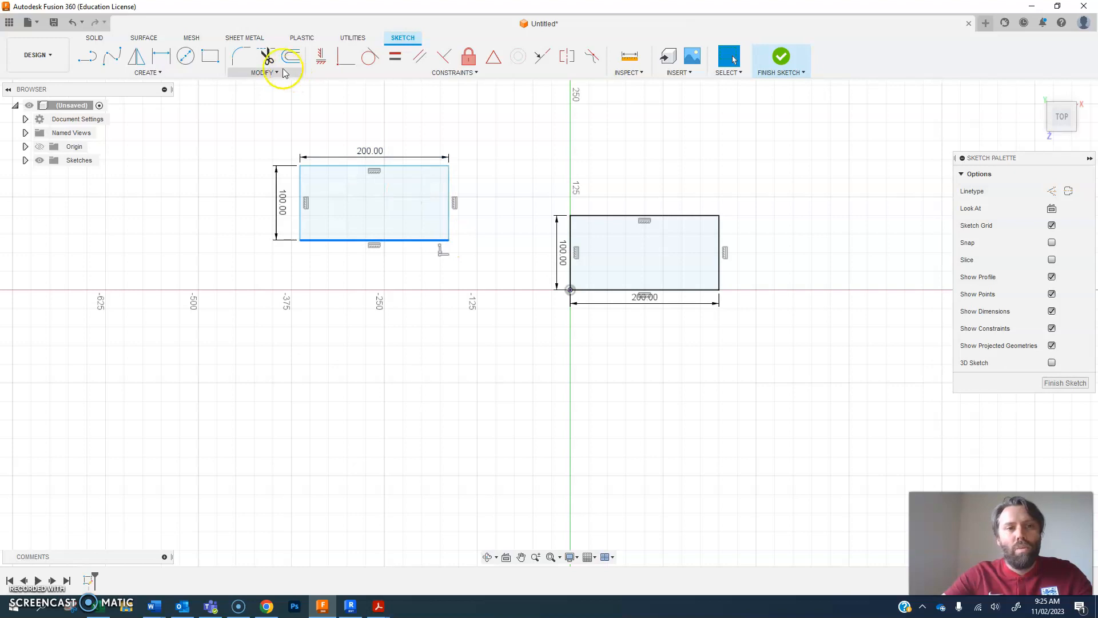
Step: Dimension the second rectangle's lower edge vertically from the origin and set the distance to 50 mm
{"action": "left_click", "coordinate": [161, 55]}
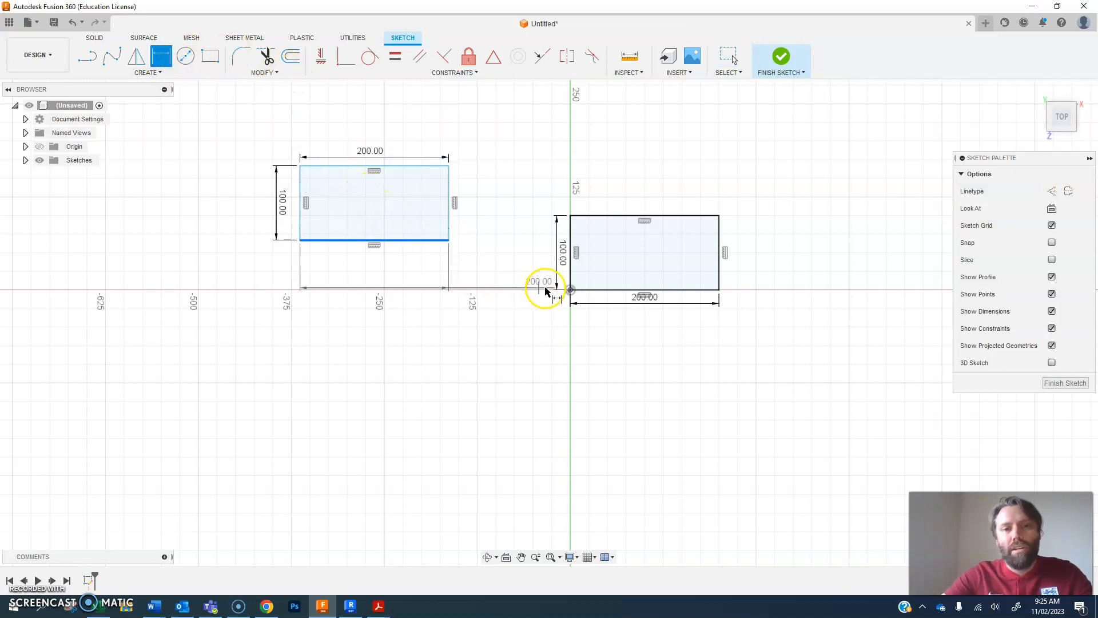
{"action": "left_click", "coordinate": [570, 290]}
{"action": "left_click", "coordinate": [241, 270]}
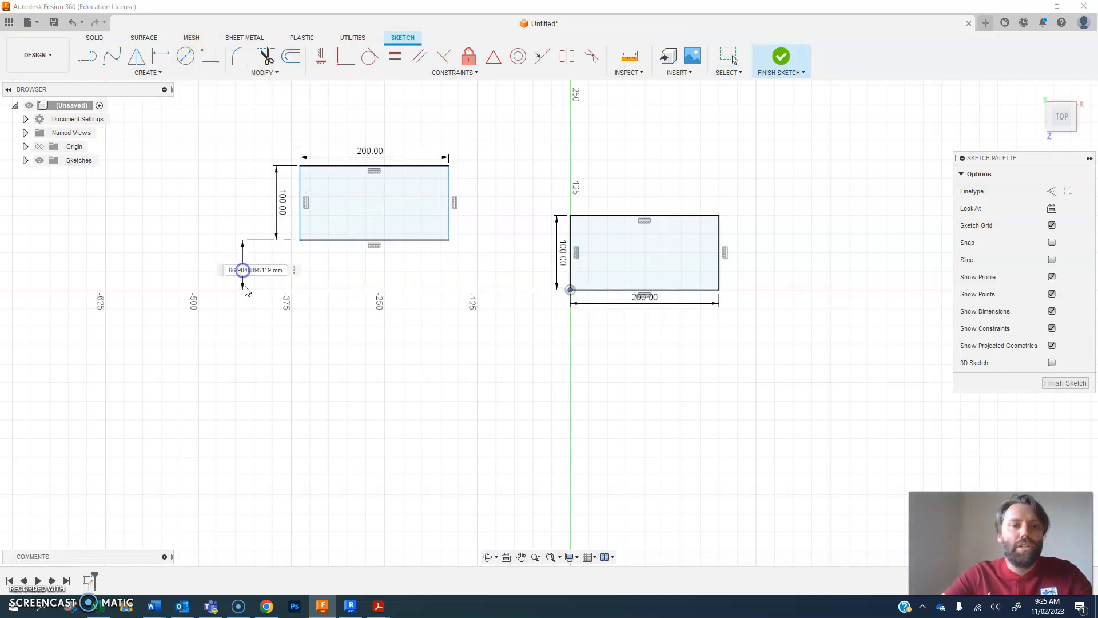
{"action": "type", "text": "50"}
{"action": "key", "text": "Return"}
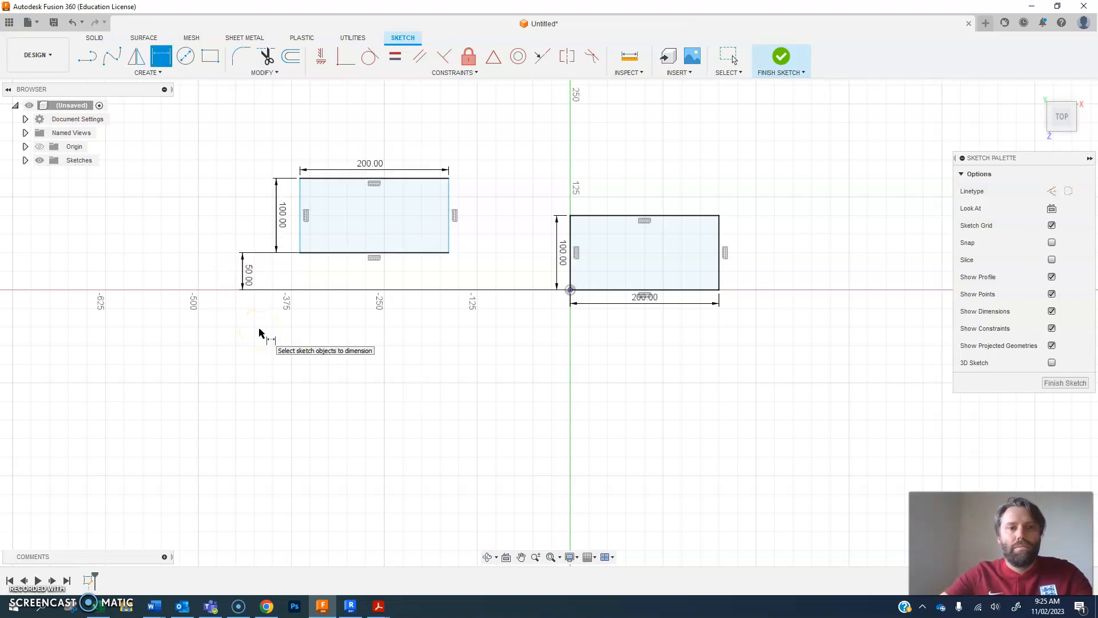
Step: Dimension the second rectangle's right edge horizontally from the origin, set the distance to 50 mm, and leave the Sketch Dimension command
{"action": "left_click", "coordinate": [450, 224]}
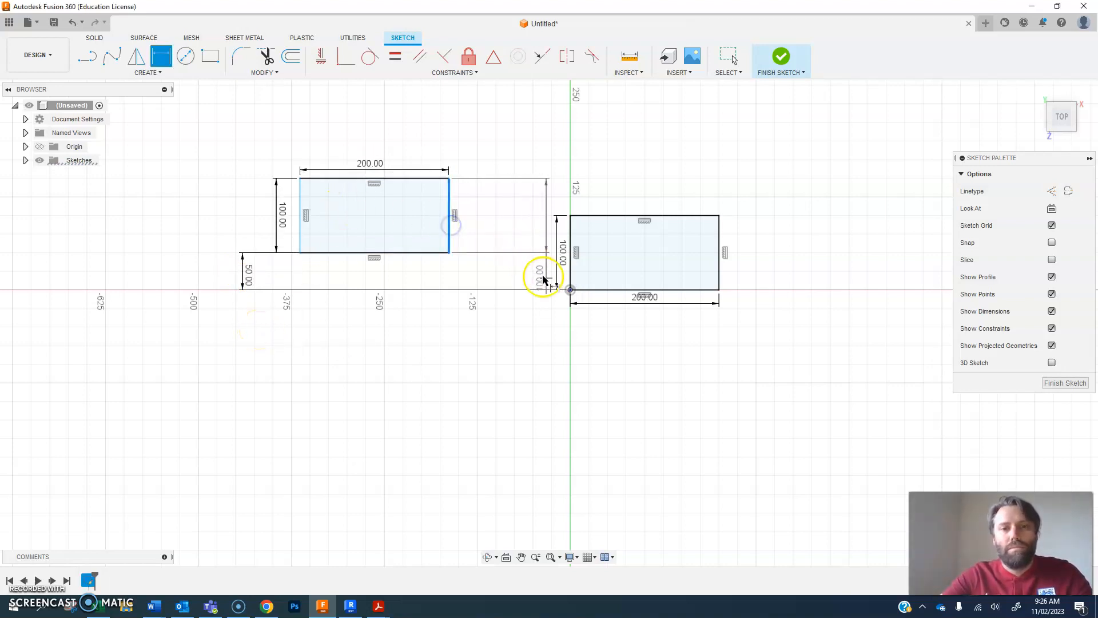
{"action": "left_click", "coordinate": [569, 290]}
{"action": "left_click", "coordinate": [515, 146]}
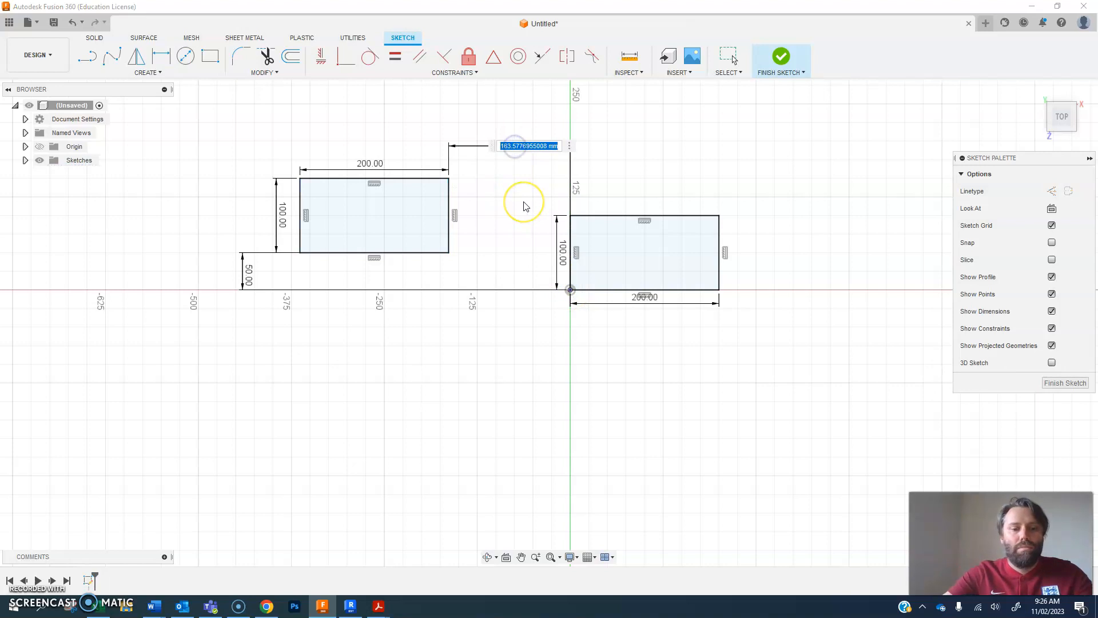
{"action": "key", "text": "Return"}
{"action": "left_click", "coordinate": [372, 137]}
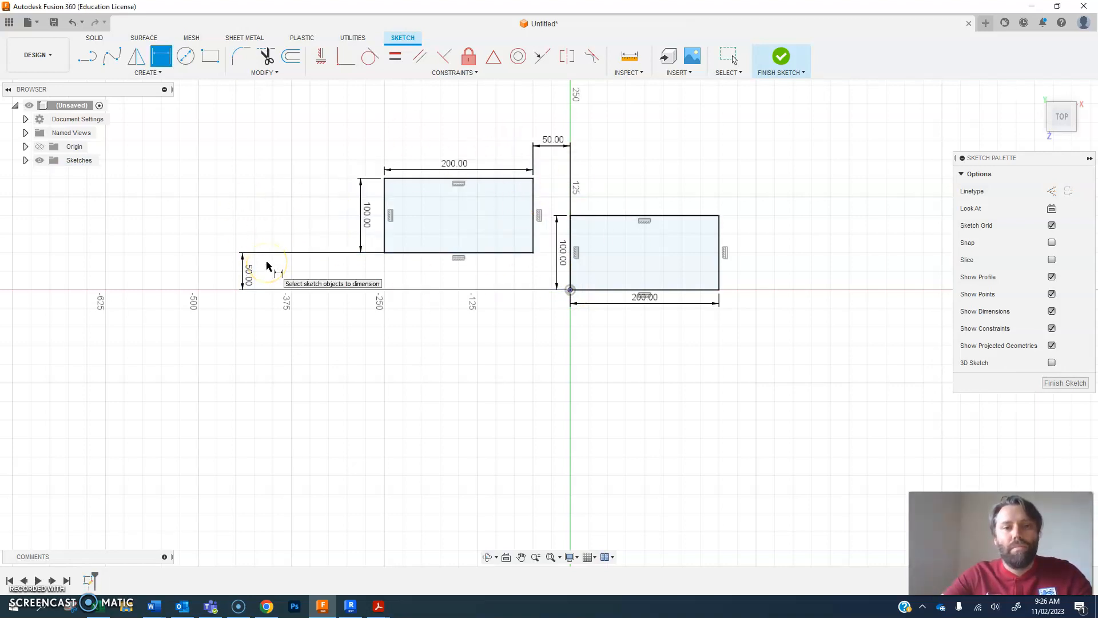
{"action": "key", "text": "Escape"}
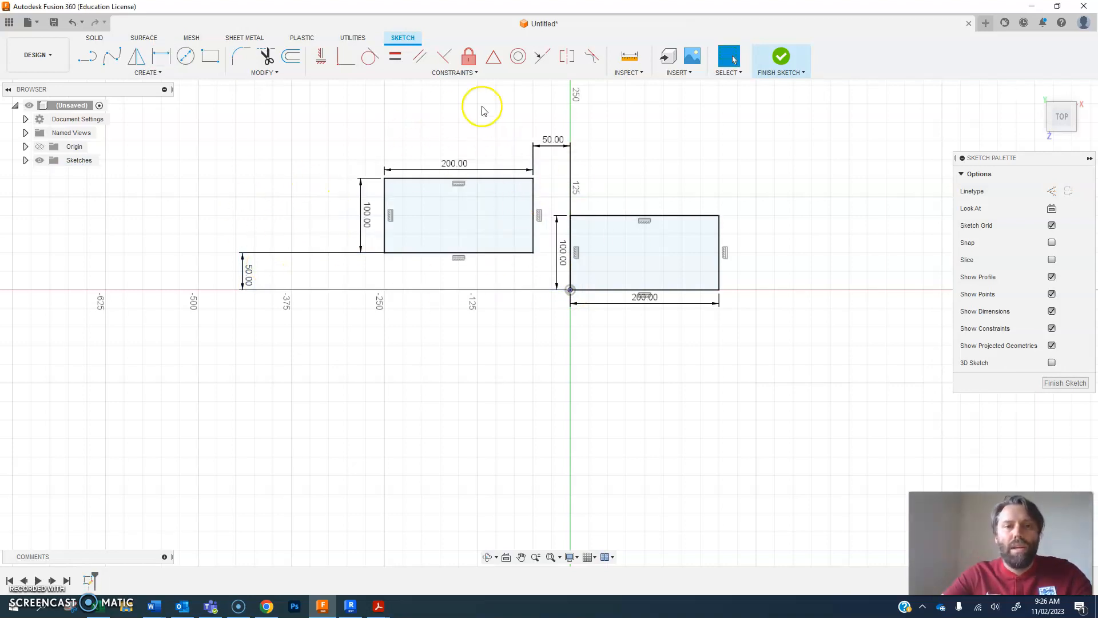
{"action": "right_click", "coordinate": [557, 143]}
{"action": "key", "text": "Escape"}
{"action": "key", "text": "Escape"}
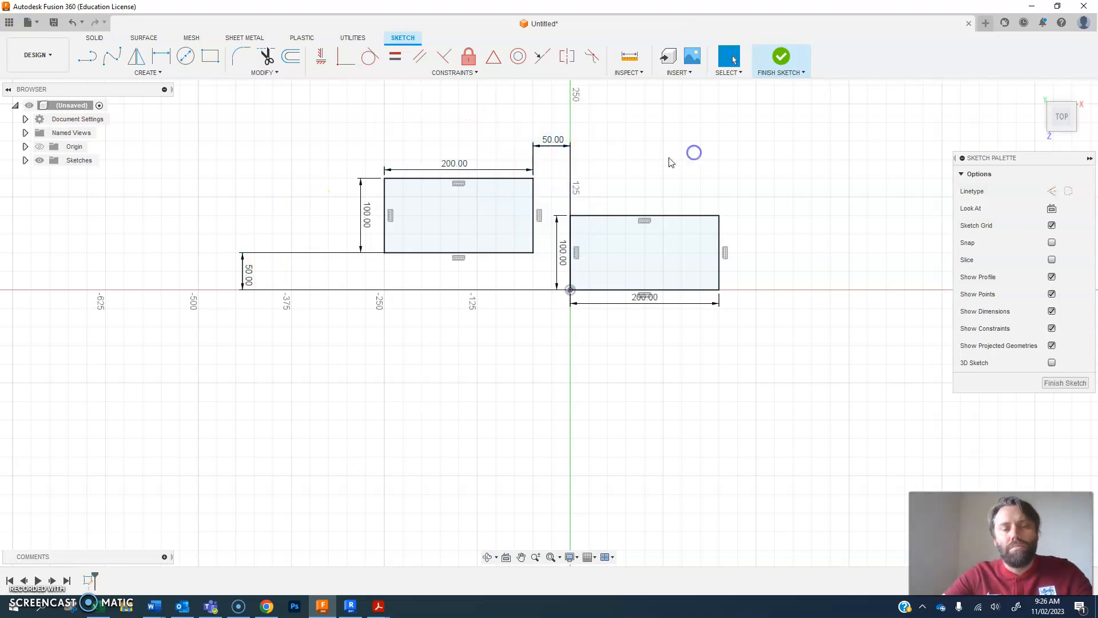
Step: Sketch a freehand horizontal ellipse below and to the right of the first rectangle
{"action": "middle_click_drag", "start_coordinate": [573, 215], "coordinate": [523, 216]}
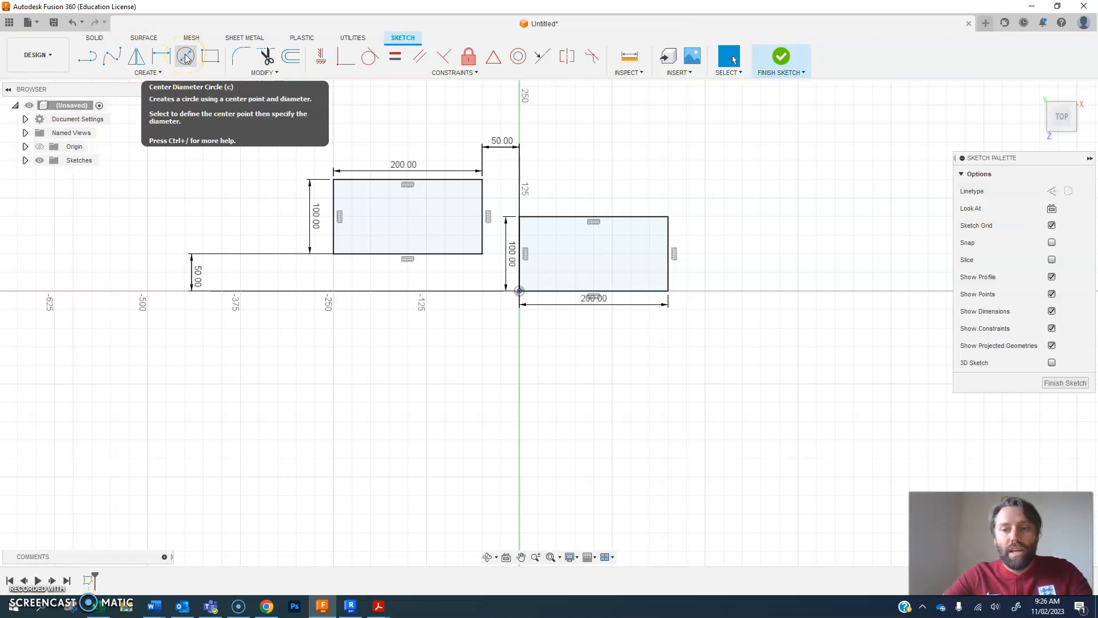
{"action": "left_click", "coordinate": [193, 73]}
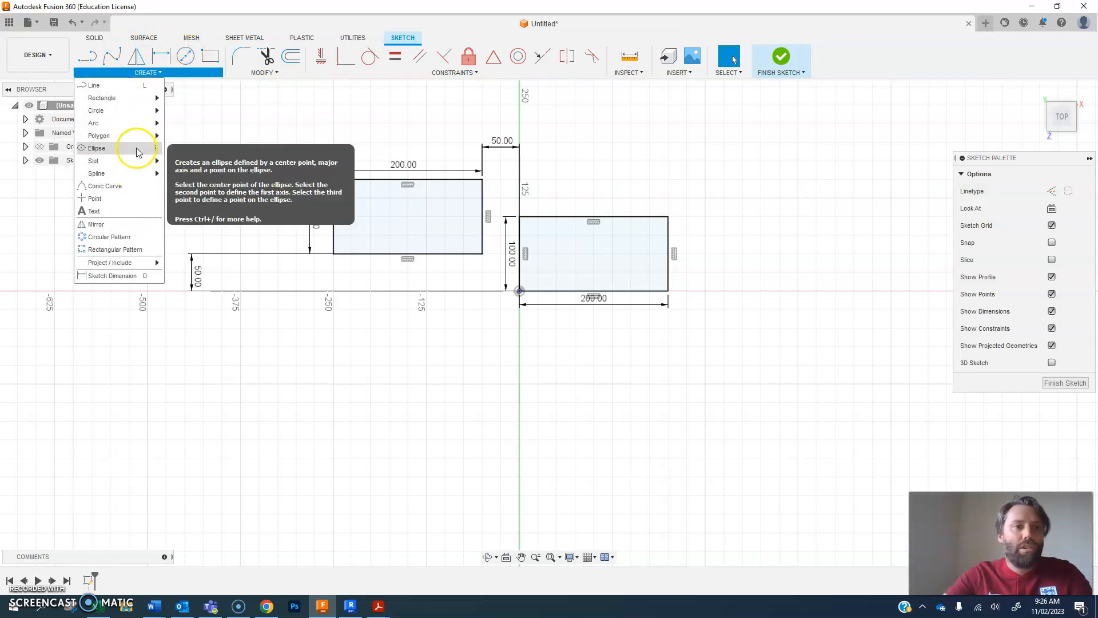
{"action": "left_click", "coordinate": [117, 149]}
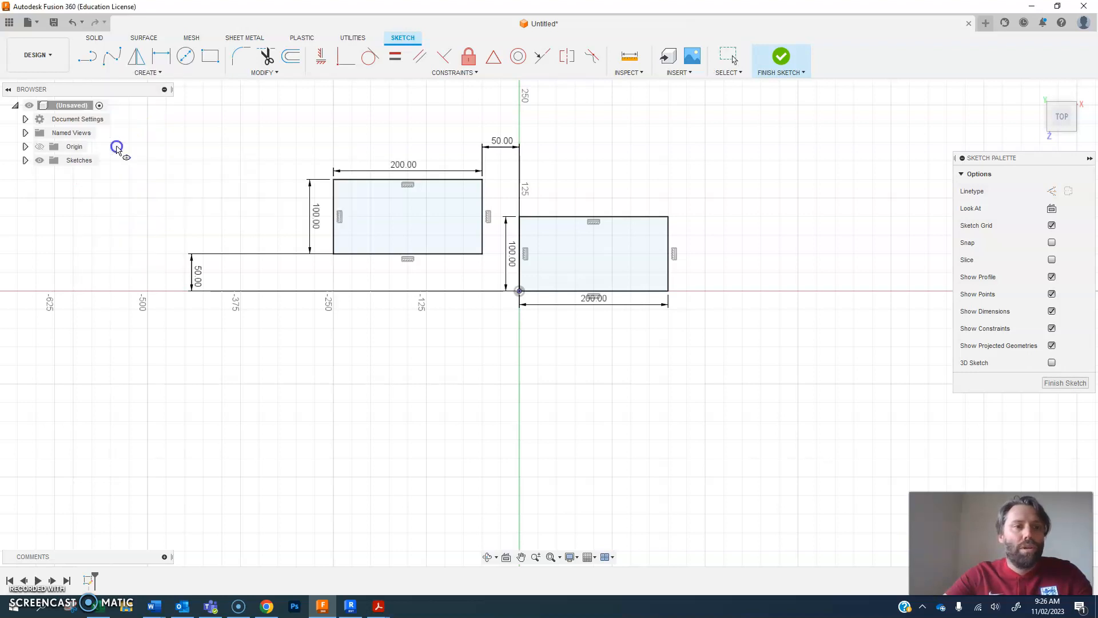
{"action": "left_click", "coordinate": [844, 400]}
{"action": "left_click", "coordinate": [808, 369]}
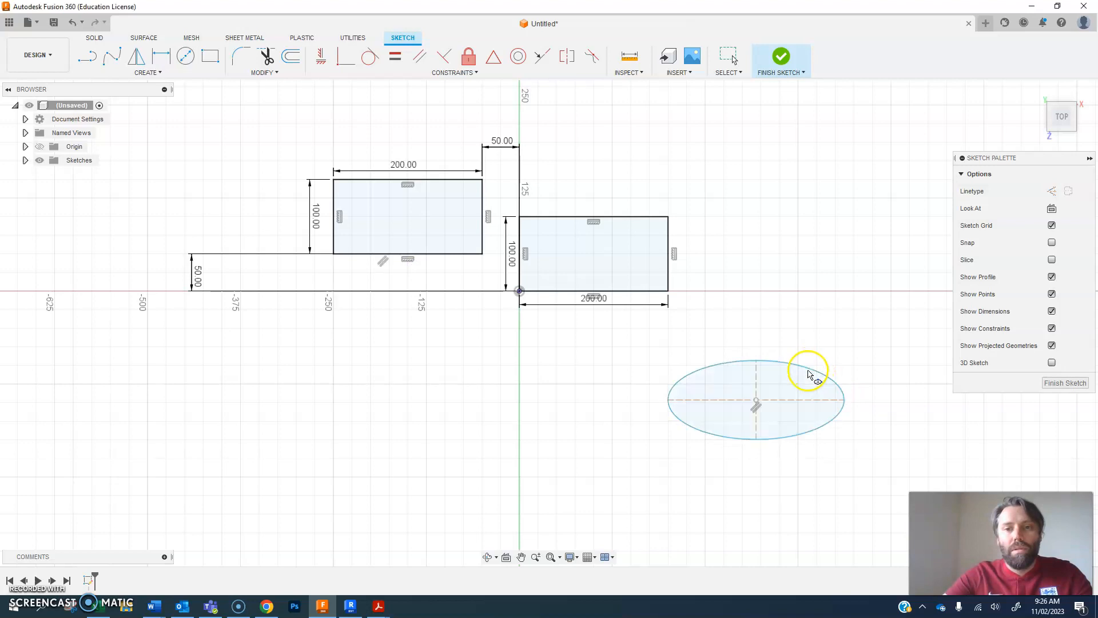
Step: Sketch a freehand center-diameter circle centred on the midpoint of the first rectangle's upper edge, kept clear of its lower edge
{"action": "left_click", "coordinate": [186, 56]}
{"action": "left_click", "coordinate": [593, 216]}
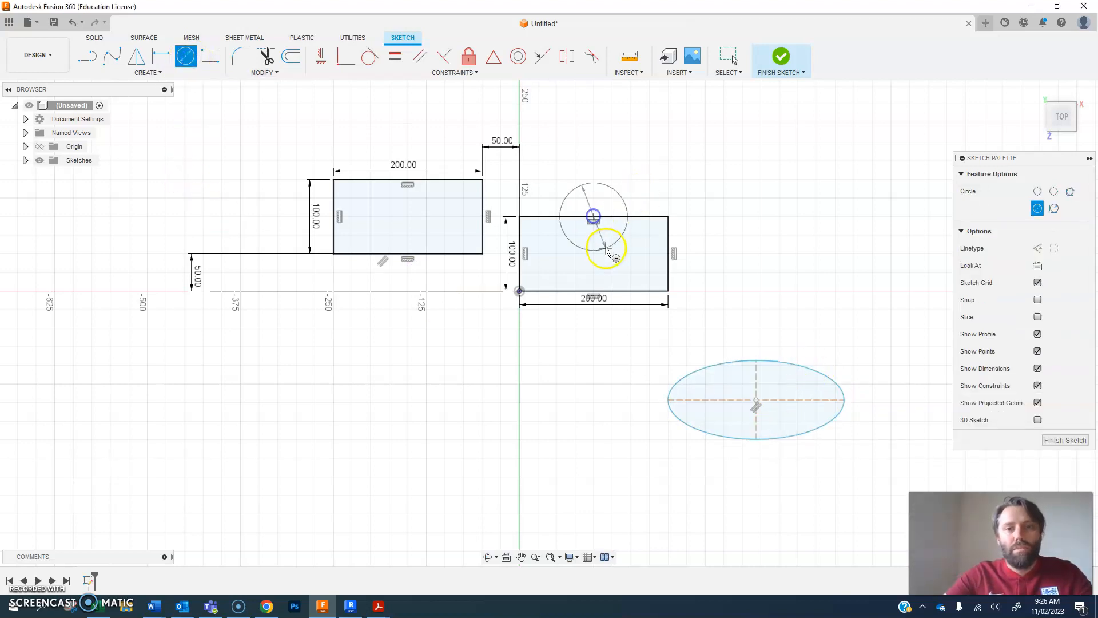
{"action": "left_click", "coordinate": [607, 261]}
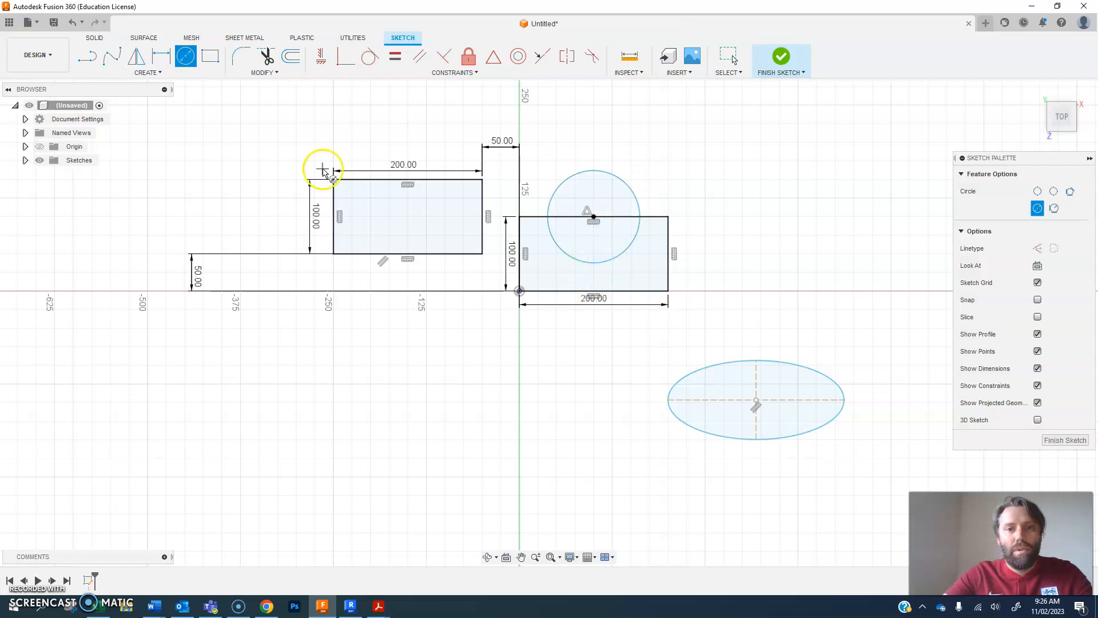
Step: Draw a 3-point arc with both ends on the second rectangle's upper edge, bulging above the rectangle
{"action": "left_click", "coordinate": [146, 74]}
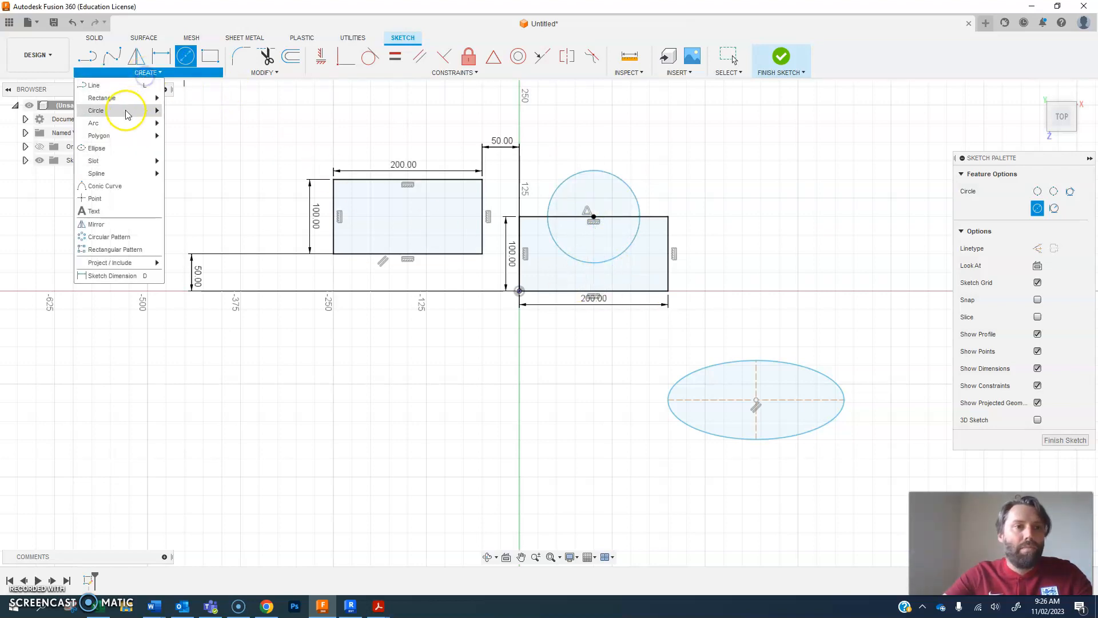
{"action": "mouse_move", "coordinate": [126, 124]}
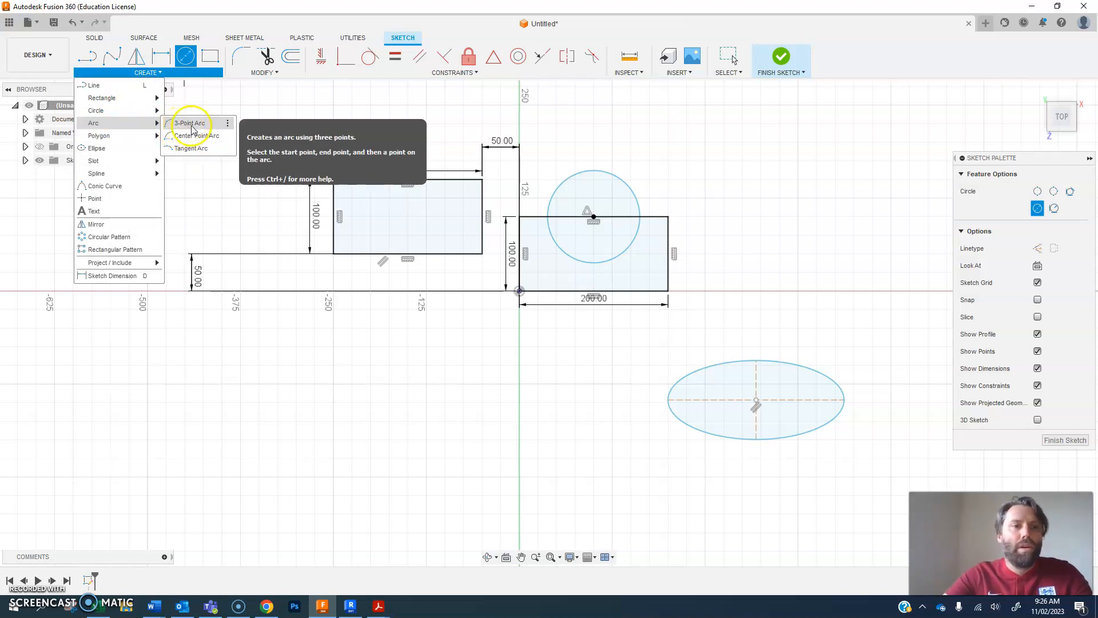
{"action": "left_click", "coordinate": [192, 130]}
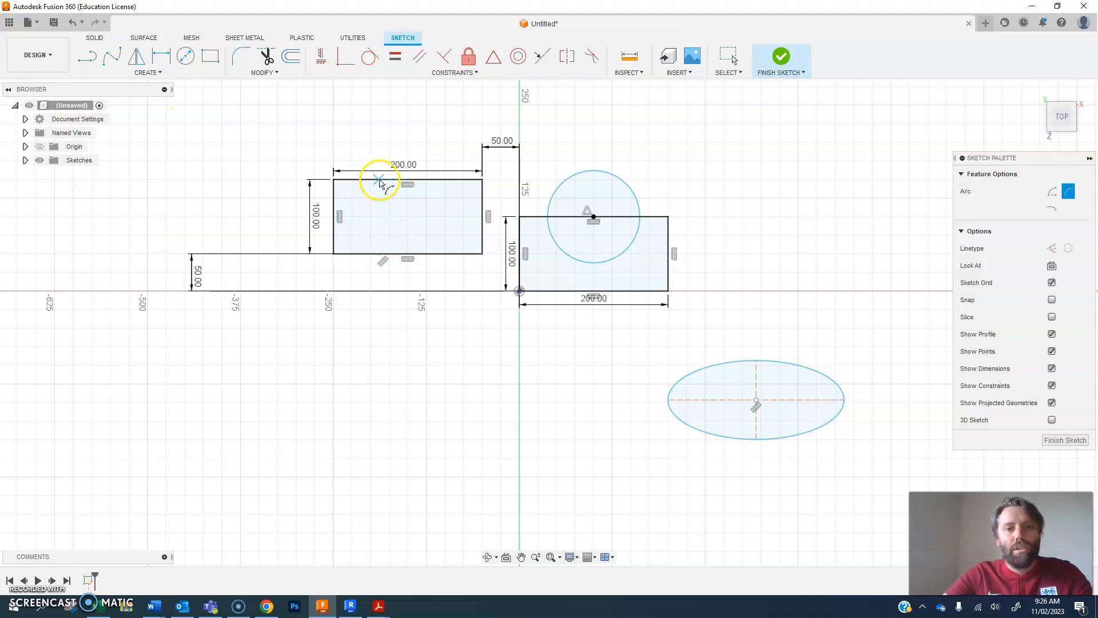
{"action": "left_click", "coordinate": [357, 181]}
{"action": "left_click", "coordinate": [463, 180]}
{"action": "left_click", "coordinate": [445, 235]}
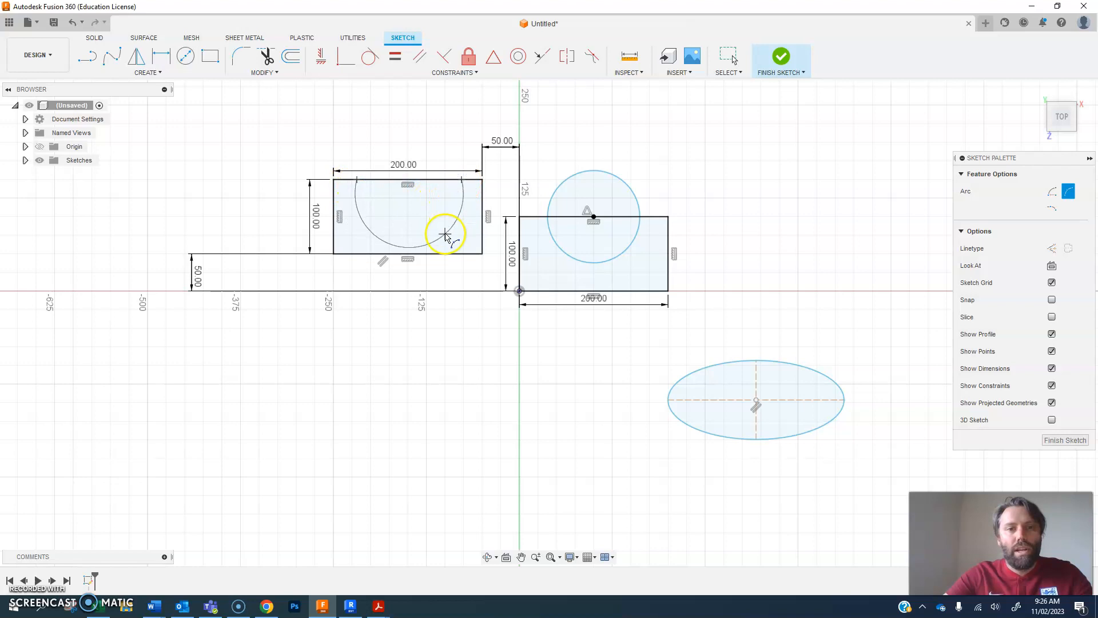
{"action": "left_click", "coordinate": [441, 160]}
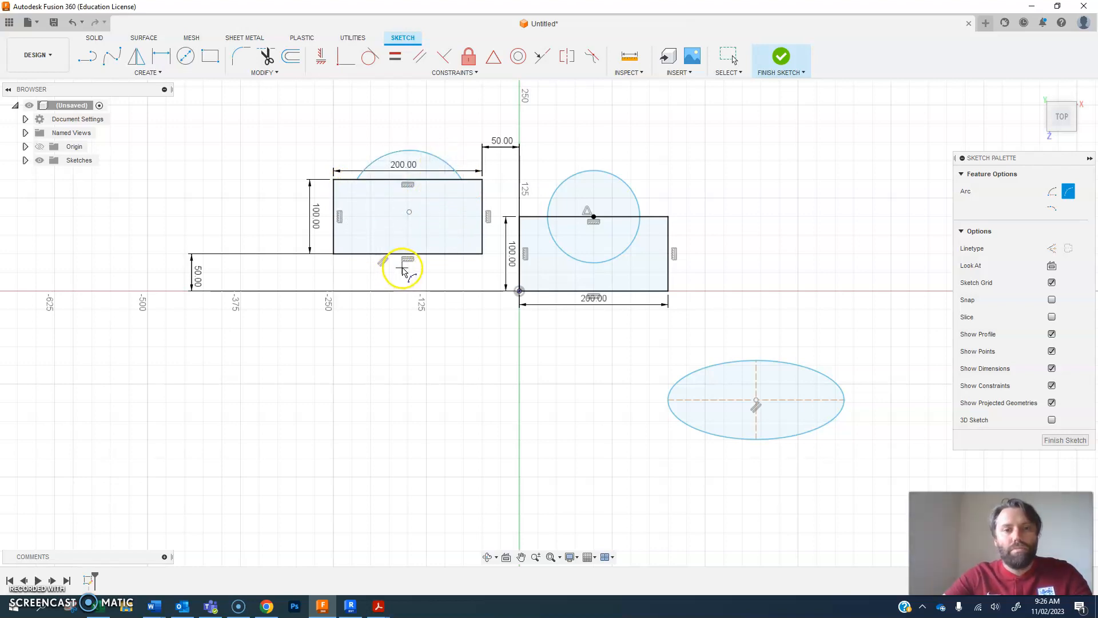
Step: Draw a closed, curved freeform spline through seven points below the second rectangle, ending on its starting point
{"action": "left_click", "coordinate": [112, 56]}
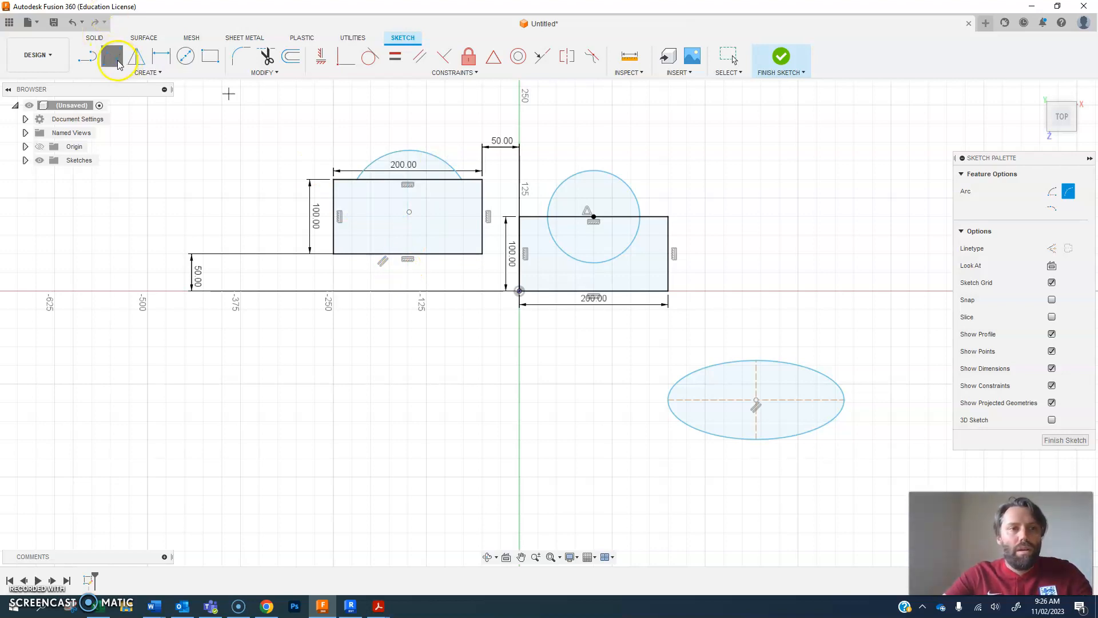
{"action": "left_click", "coordinate": [415, 326]}
{"action": "left_click", "coordinate": [279, 314]}
{"action": "left_click", "coordinate": [230, 436]}
{"action": "left_click", "coordinate": [368, 519]}
{"action": "left_click", "coordinate": [394, 433]}
{"action": "left_click", "coordinate": [349, 393]}
{"action": "left_click", "coordinate": [393, 349]}
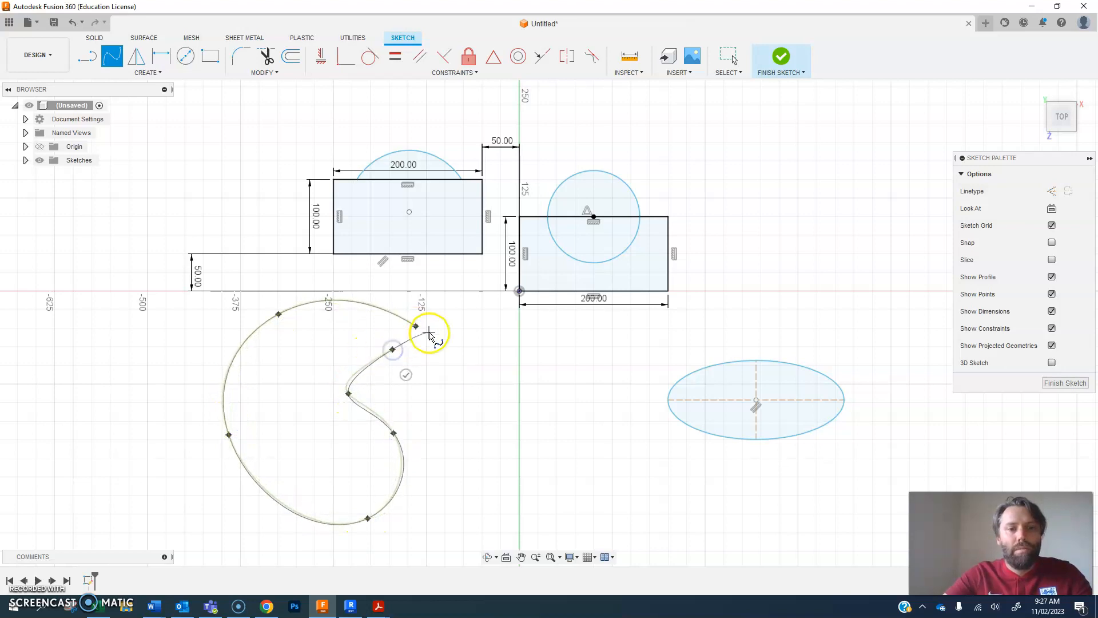
{"action": "left_click", "coordinate": [416, 326]}
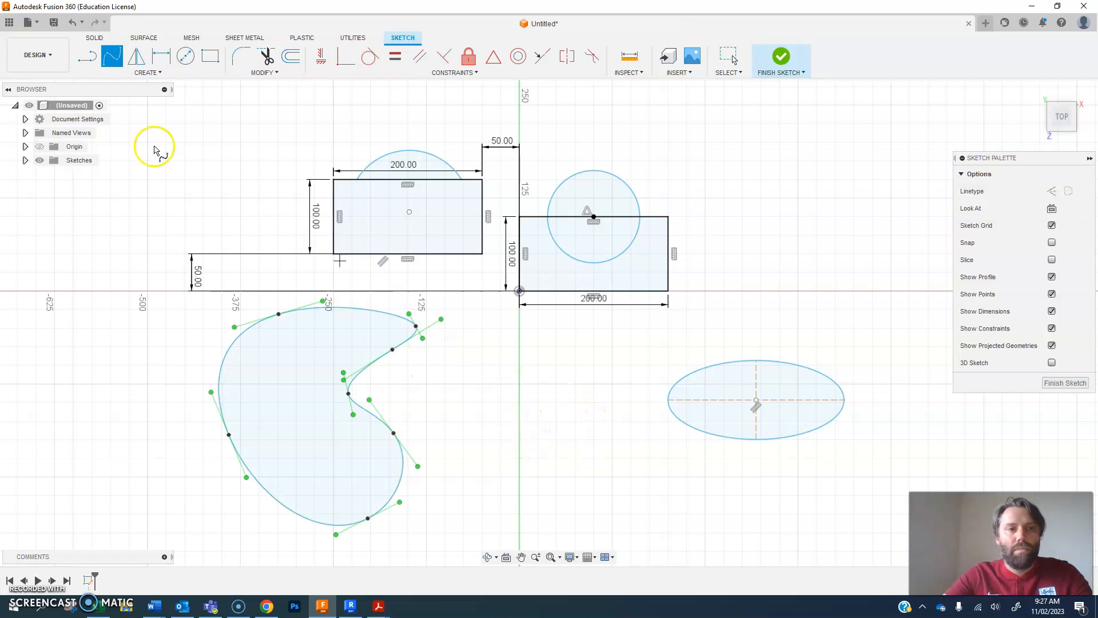
{"action": "left_click", "coordinate": [160, 74]}
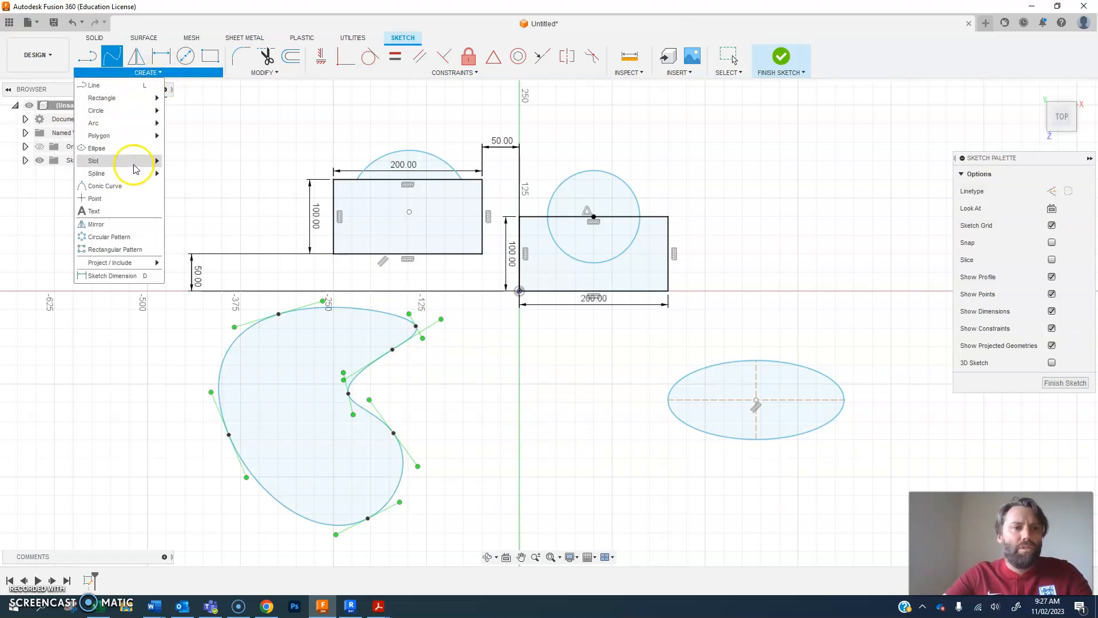
{"action": "left_click", "coordinate": [152, 73]}
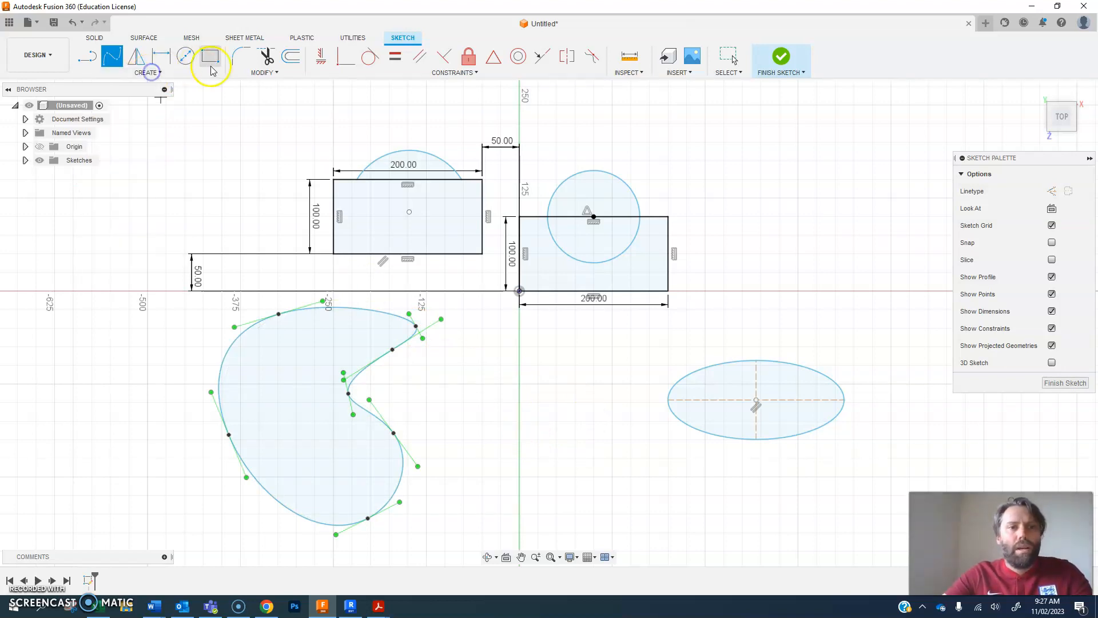
Step: Fillet the first rectangle's lower right corner with a 37.5 mm radius
{"action": "left_click", "coordinate": [275, 75]}
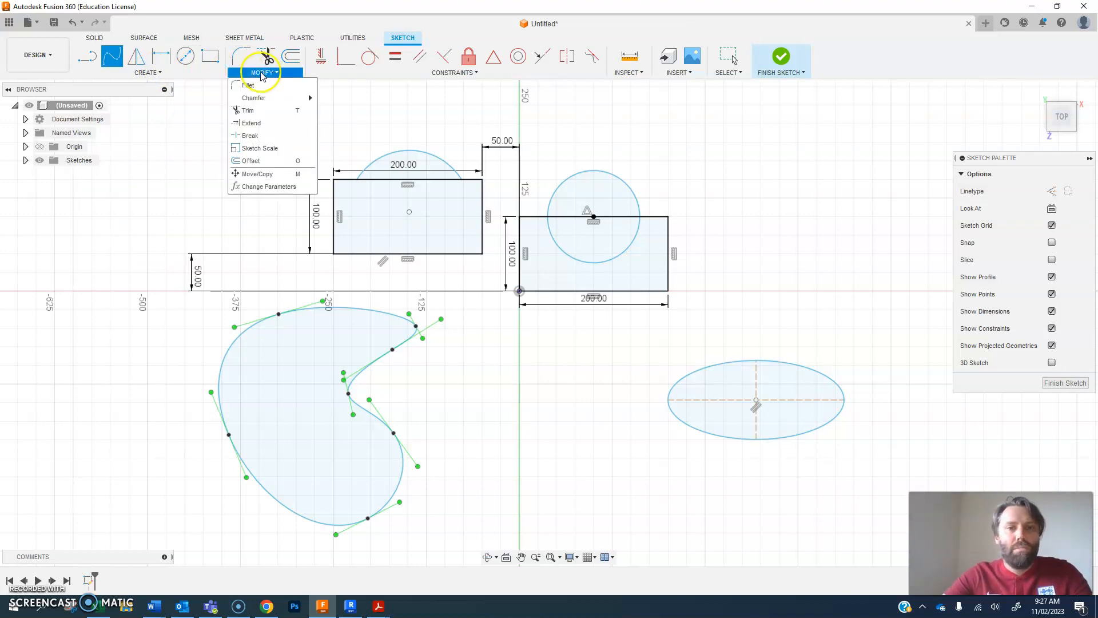
{"action": "left_click", "coordinate": [250, 87]}
{"action": "left_click", "coordinate": [669, 292]}
{"action": "left_click_drag", "start_coordinate": [669, 293], "coordinate": [668, 288]}
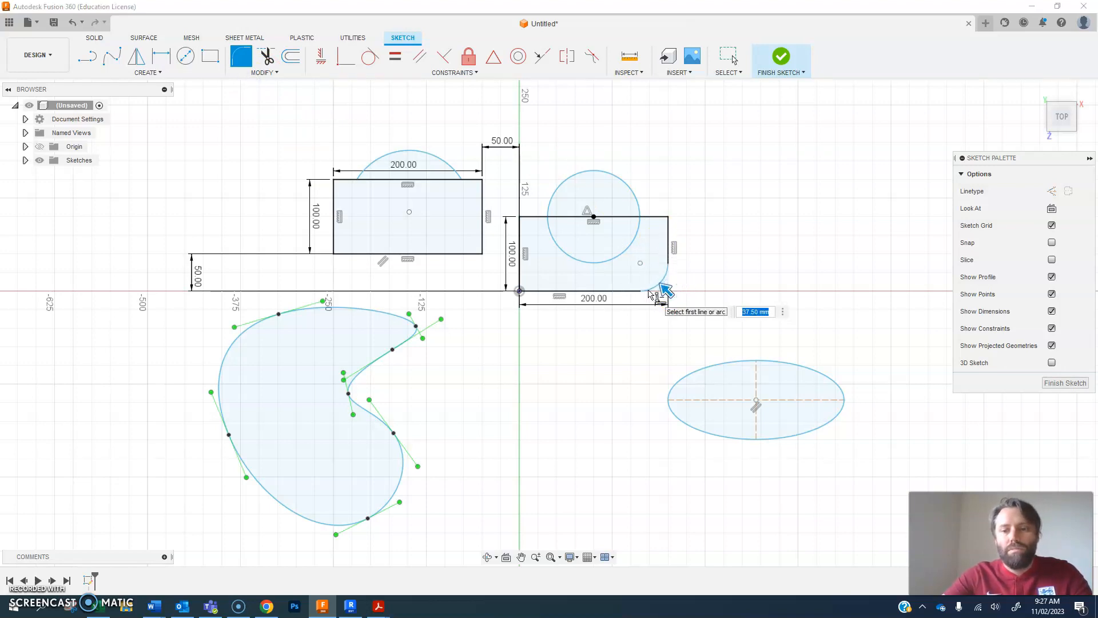
{"action": "key", "text": "Return"}
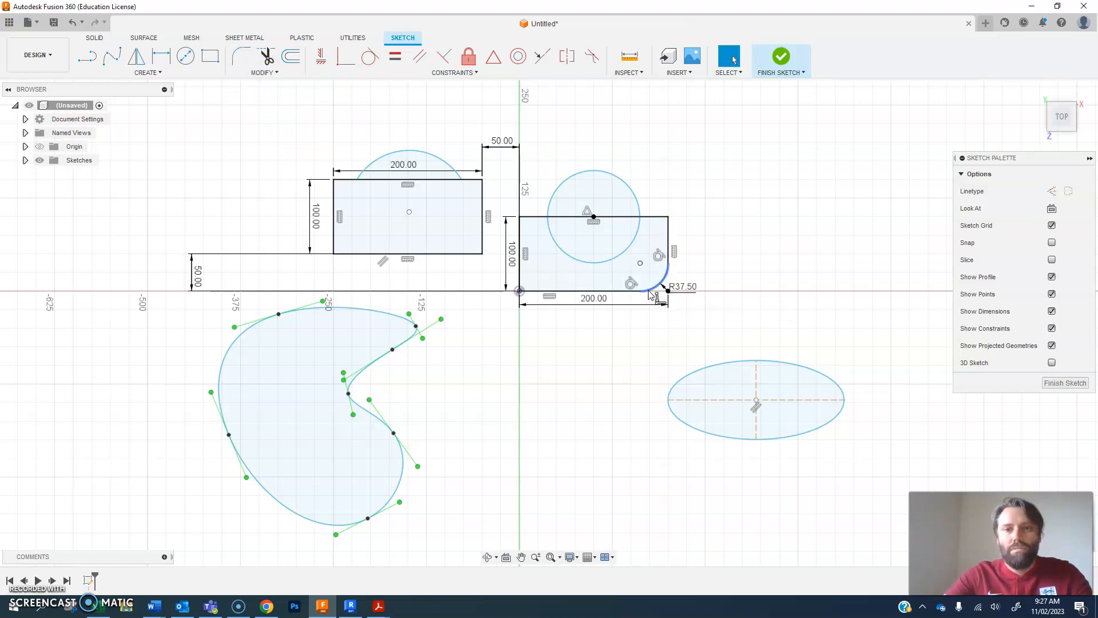
Step: Trim away the circle's upper half and the rectangle edge segments spanned by the circle and the arc
{"action": "left_click", "coordinate": [262, 73]}
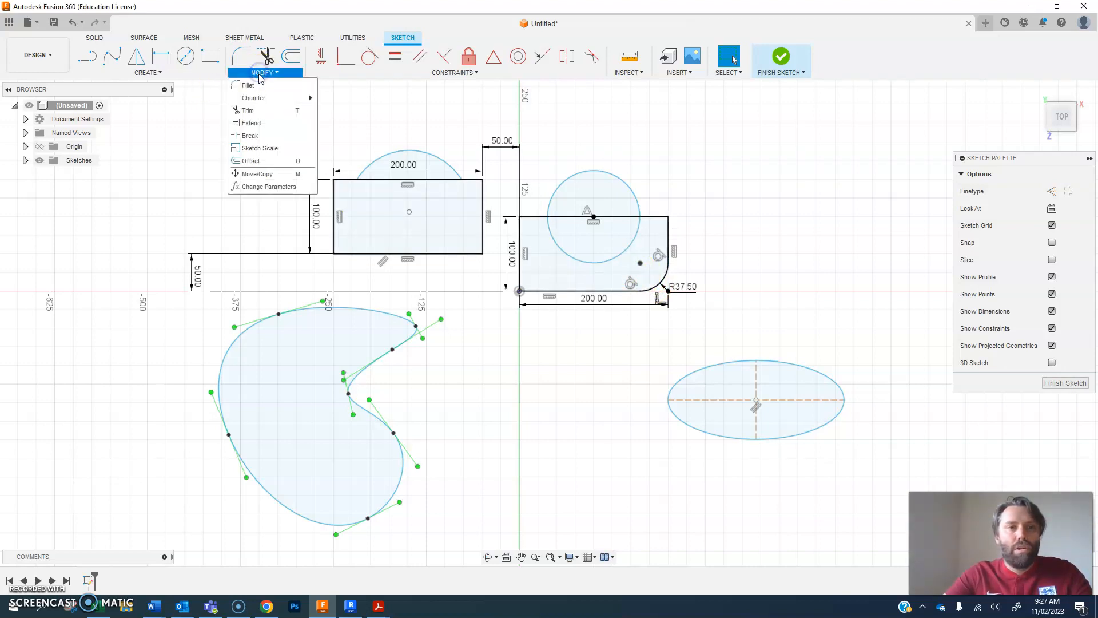
{"action": "left_click", "coordinate": [260, 111]}
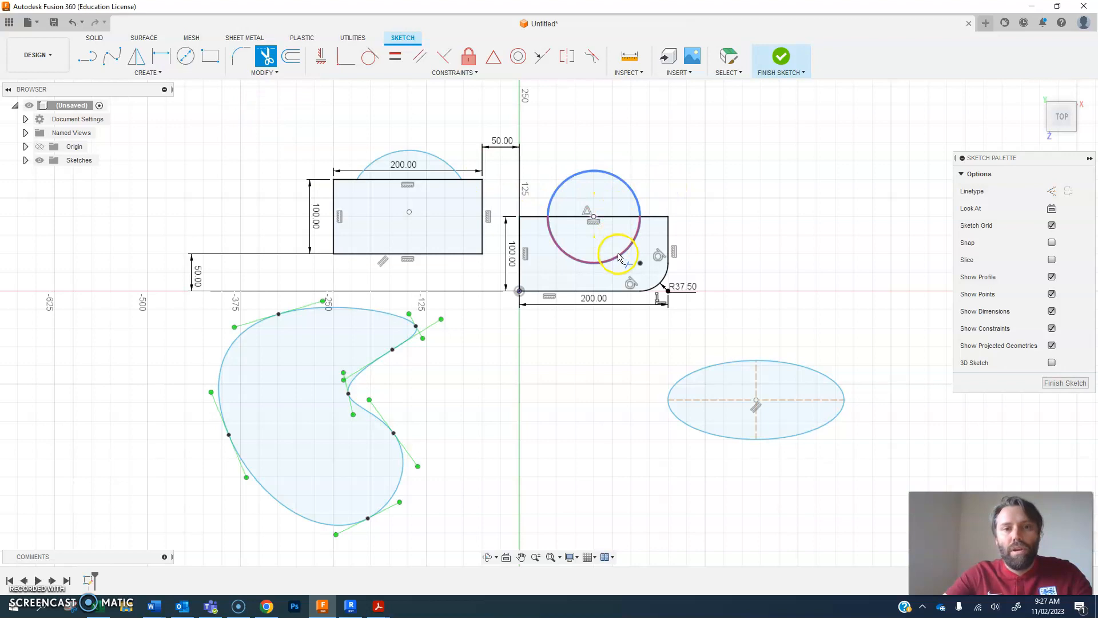
{"action": "left_click", "coordinate": [609, 170]}
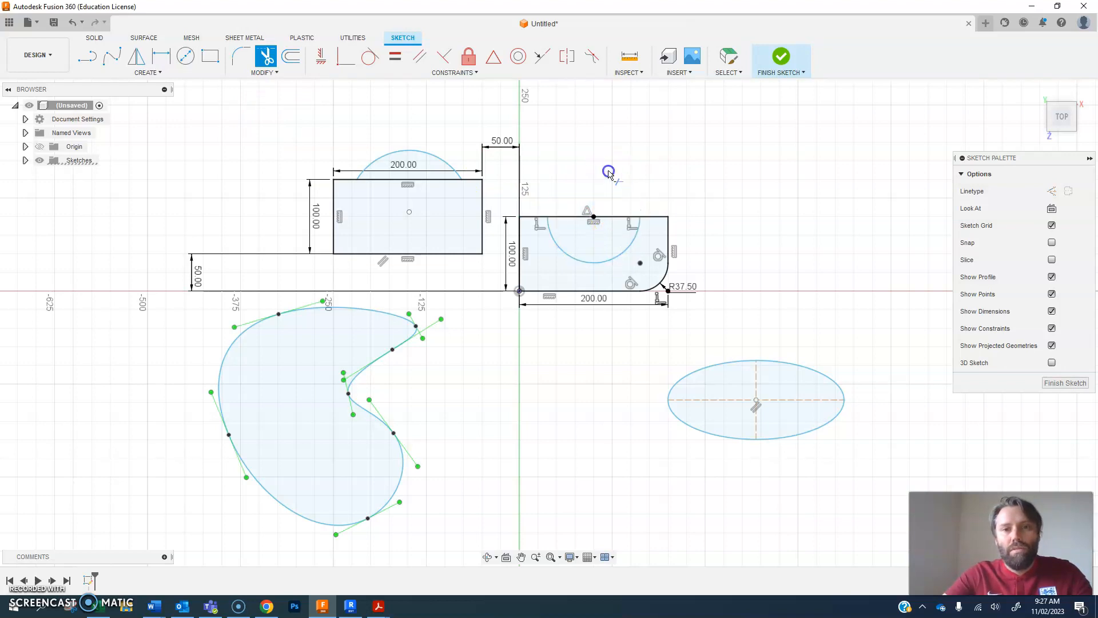
{"action": "left_click", "coordinate": [612, 220]}
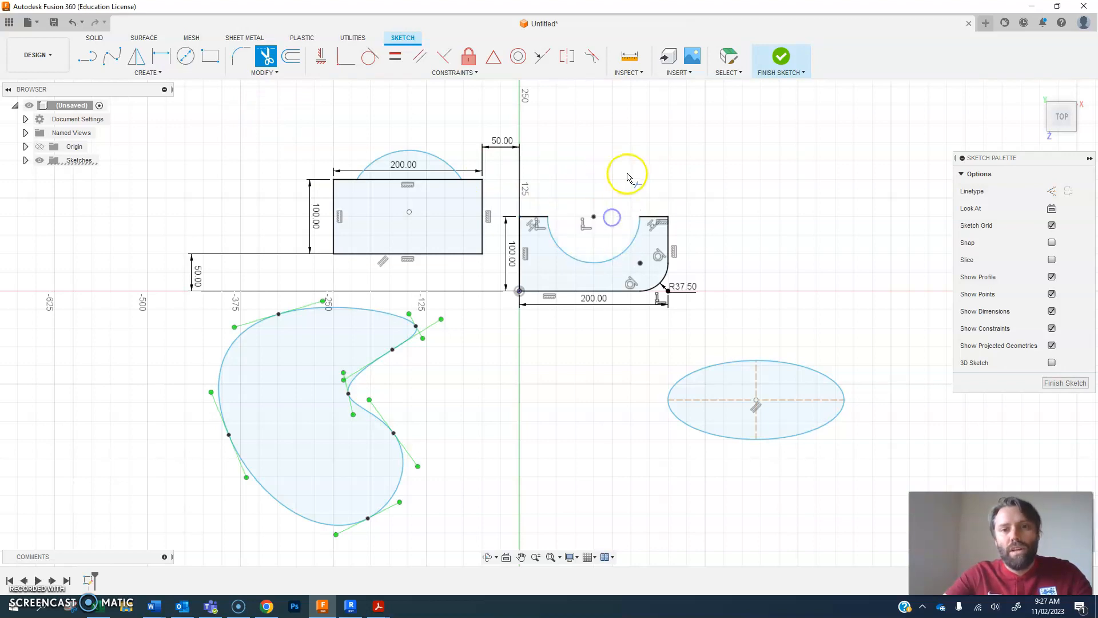
{"action": "left_click", "coordinate": [436, 185]}
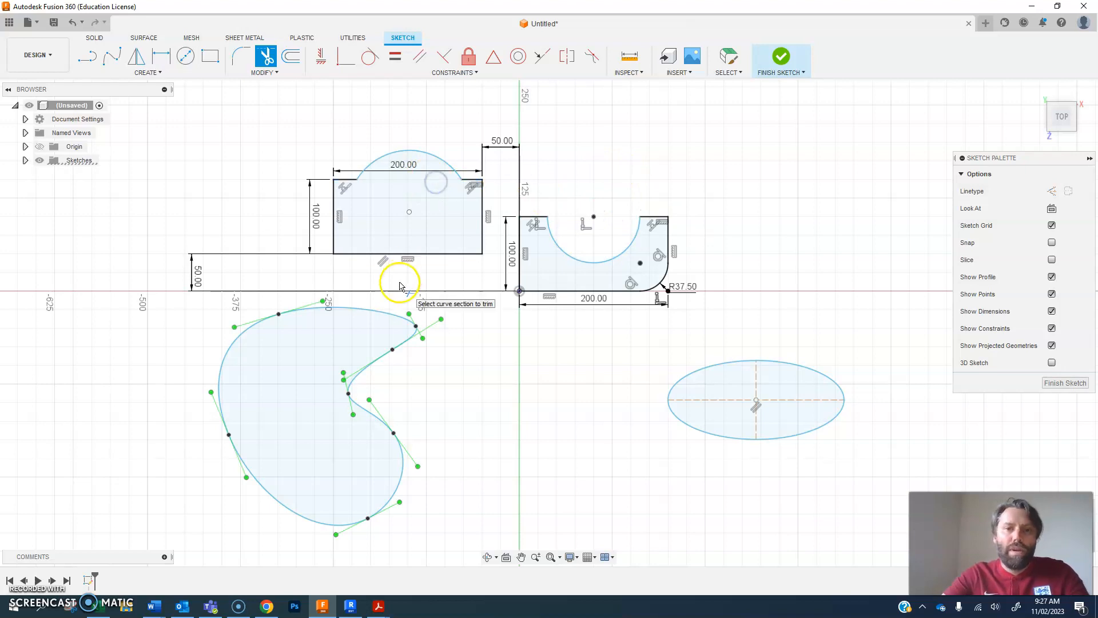
{"action": "key", "text": "Escape"}
{"action": "middle_click_drag", "start_coordinate": [772, 236], "coordinate": [799, 237]}
{"action": "key", "text": "t"}
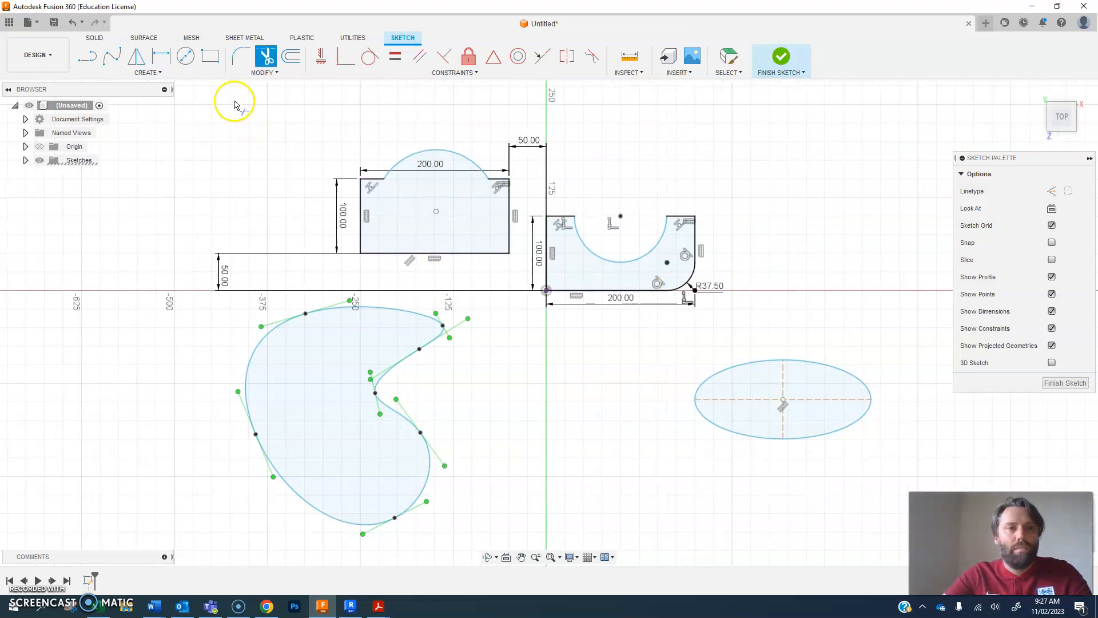
Step: Offset the ellipse outward by about 24.8 mm
{"action": "left_click", "coordinate": [268, 73]}
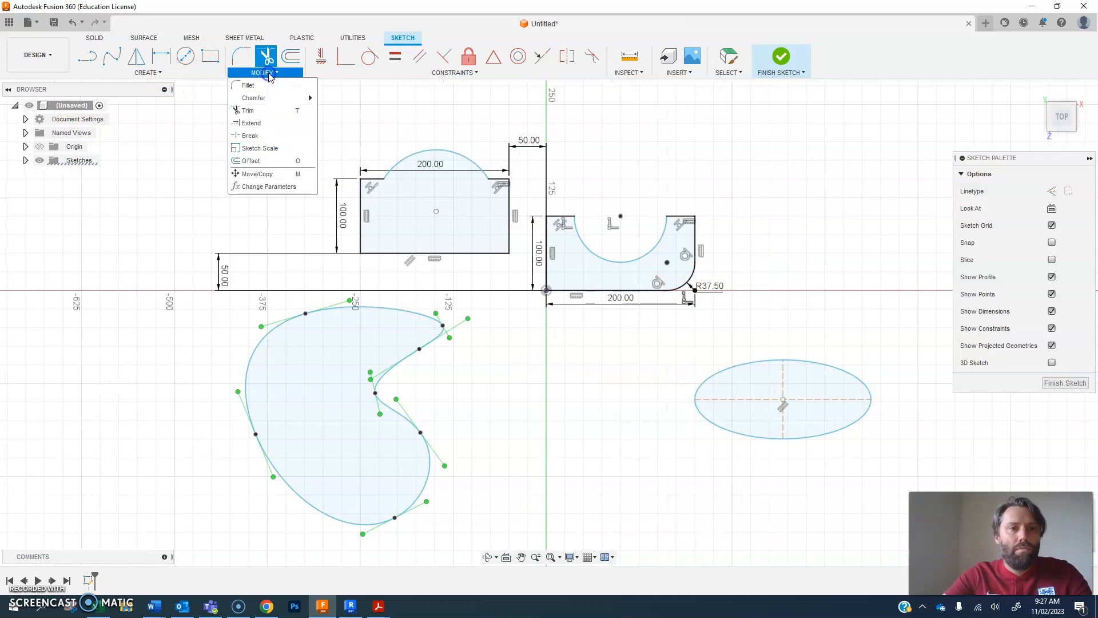
{"action": "left_click", "coordinate": [251, 161]}
{"action": "middle_click_drag", "start_coordinate": [421, 345], "coordinate": [240, 278]}
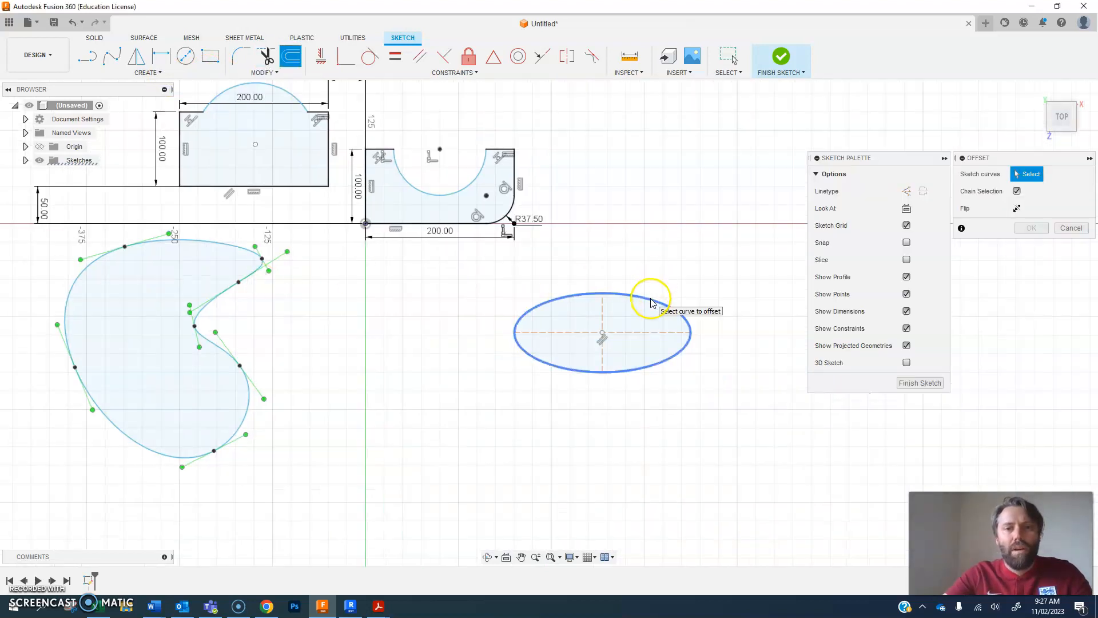
{"action": "left_click", "coordinate": [651, 298]}
{"action": "mouse_move", "coordinate": [651, 298]}
{"action": "left_mouse_down"}
{"action": "mouse_move", "coordinate": [658, 269]}
{"action": "mouse_move", "coordinate": [641, 303]}
{"action": "mouse_move", "coordinate": [642, 280]}
{"action": "left_mouse_up"}
{"action": "left_click", "coordinate": [499, 325]}
{"action": "left_click", "coordinate": [754, 343]}
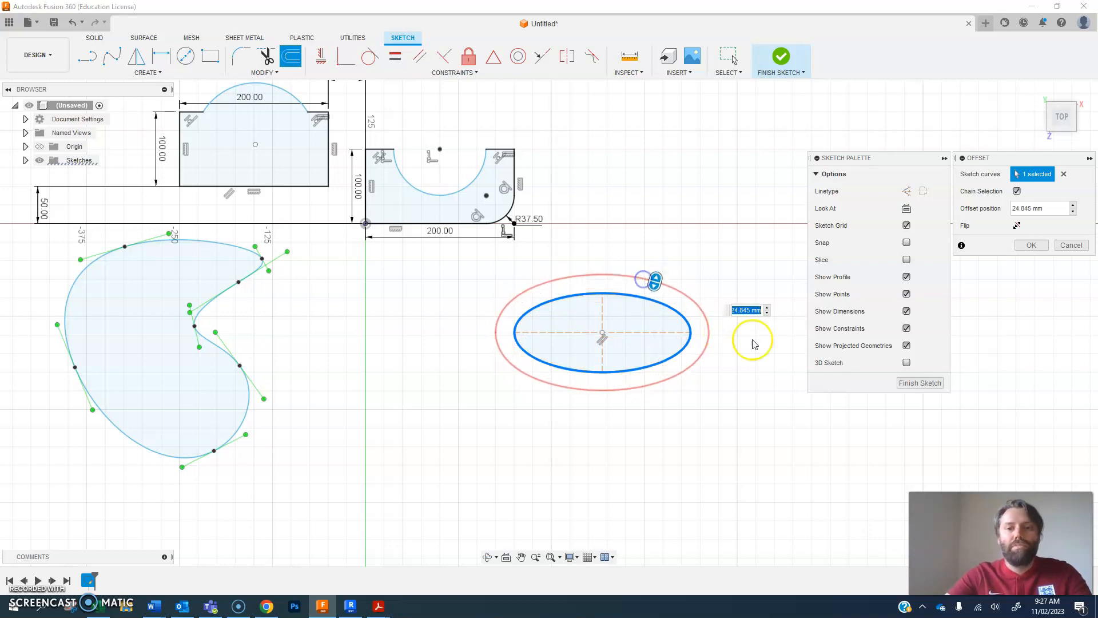
{"action": "key", "text": "Return"}
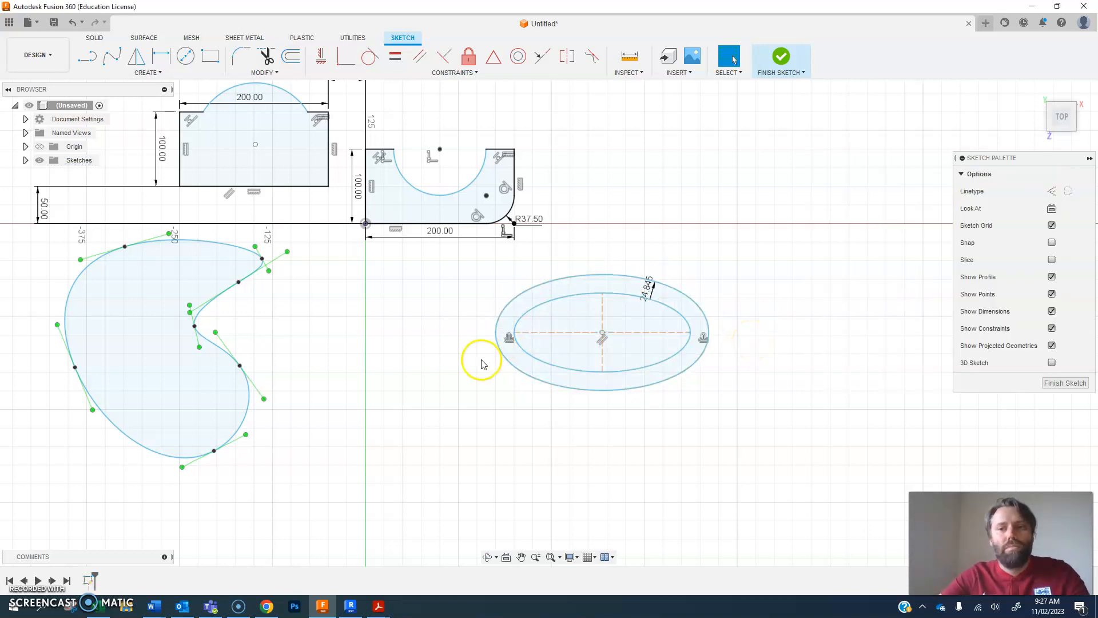
Step: Set the offset distance between the two ellipses to 20 mm
{"action": "scroll", "coordinate": [481, 362], "scroll_direction": "down", "scroll_amount": 2}
{"action": "middle_click_drag", "start_coordinate": [368, 343], "coordinate": [450, 369]}
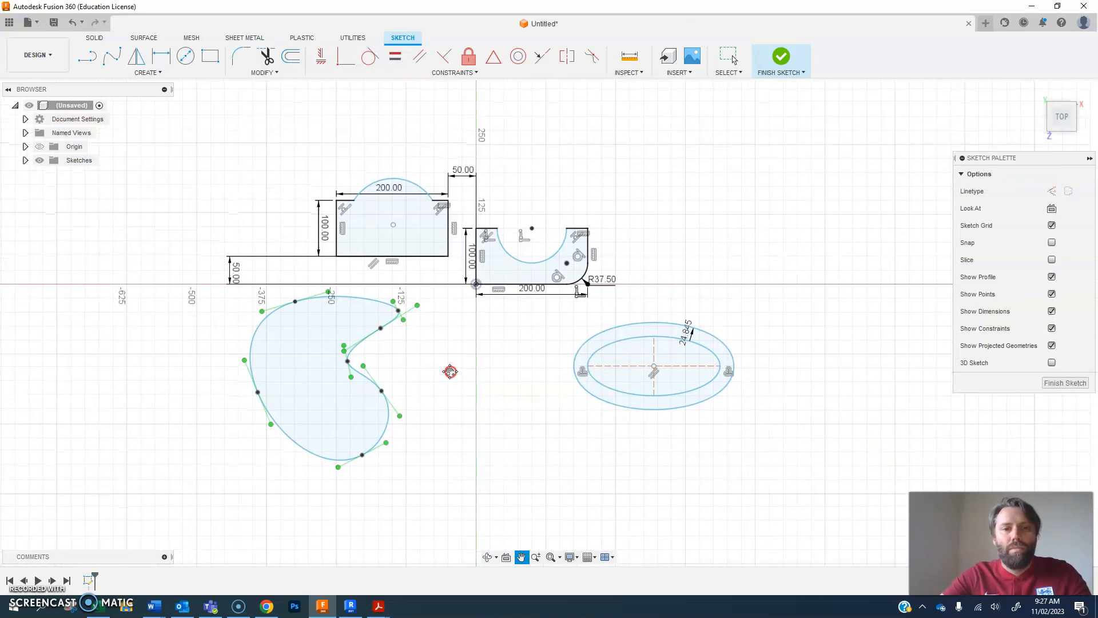
{"action": "scroll", "coordinate": [545, 327], "scroll_direction": "down", "scroll_amount": 1}
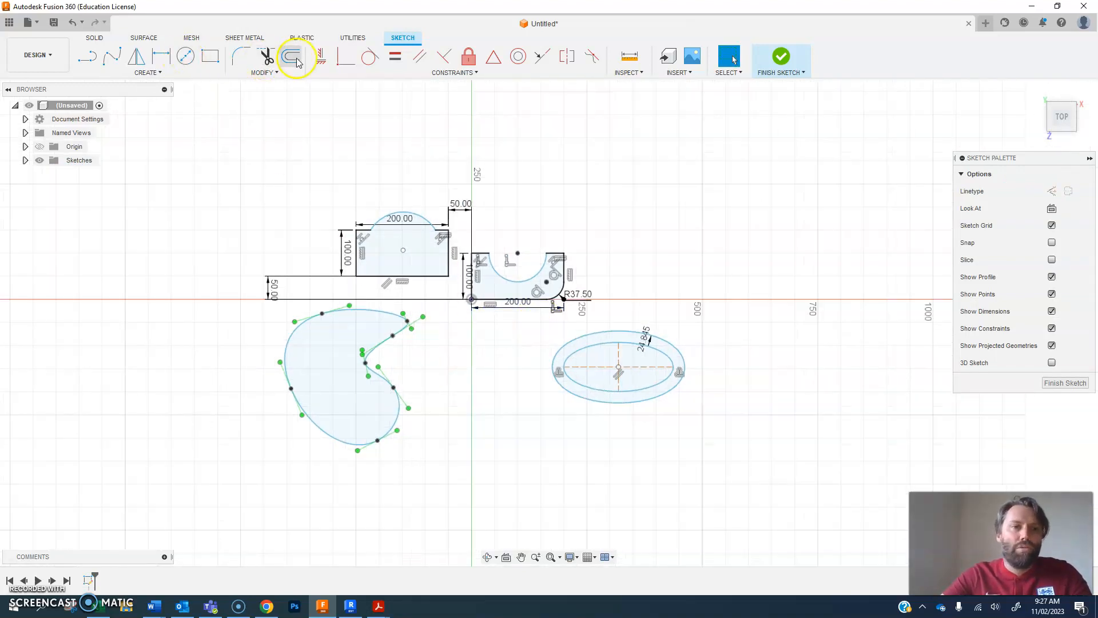
{"action": "double_click", "coordinate": [648, 333]}
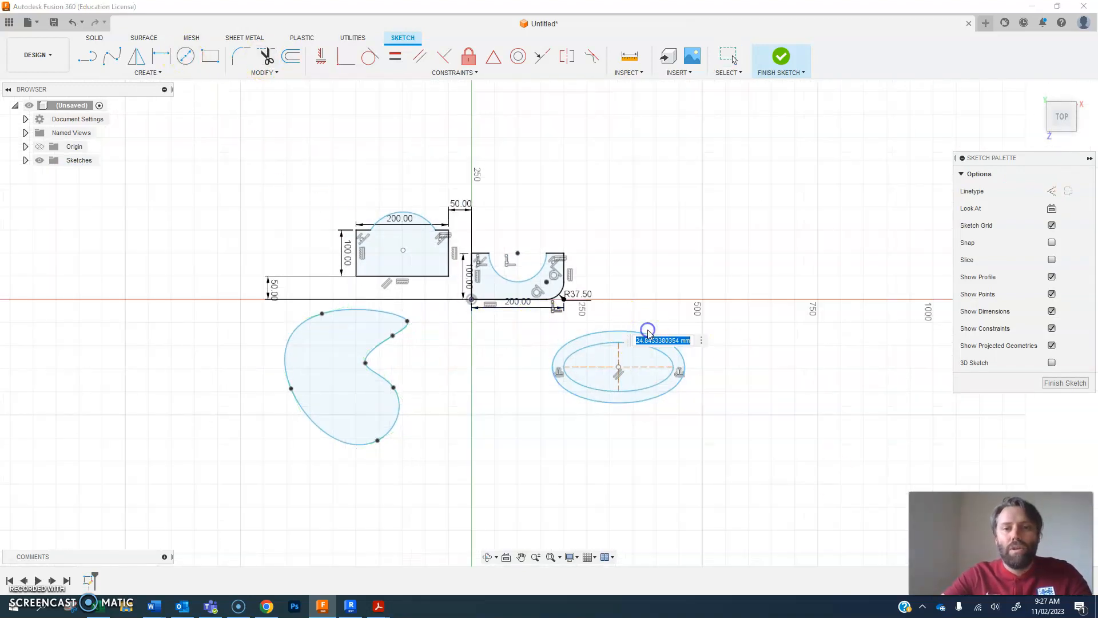
{"action": "key", "text": "Return"}
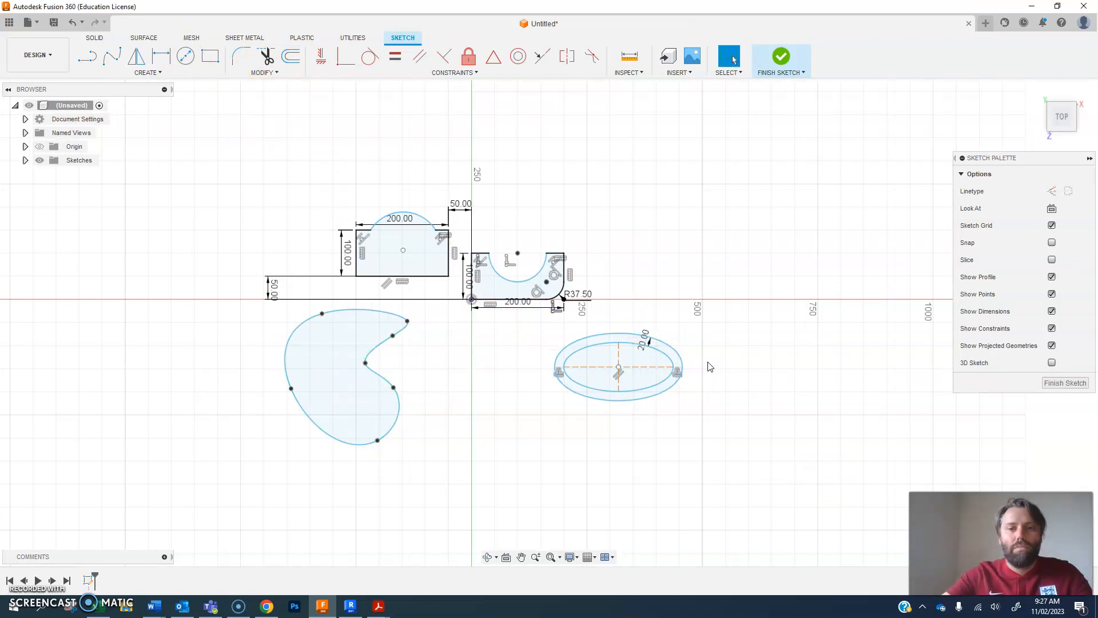
{"action": "left_click", "coordinate": [645, 344]}
{"action": "scroll", "coordinate": [650, 350], "scroll_direction": "up", "scroll_amount": 3}
{"action": "scroll", "coordinate": [650, 355], "scroll_direction": "down", "scroll_amount": 2}
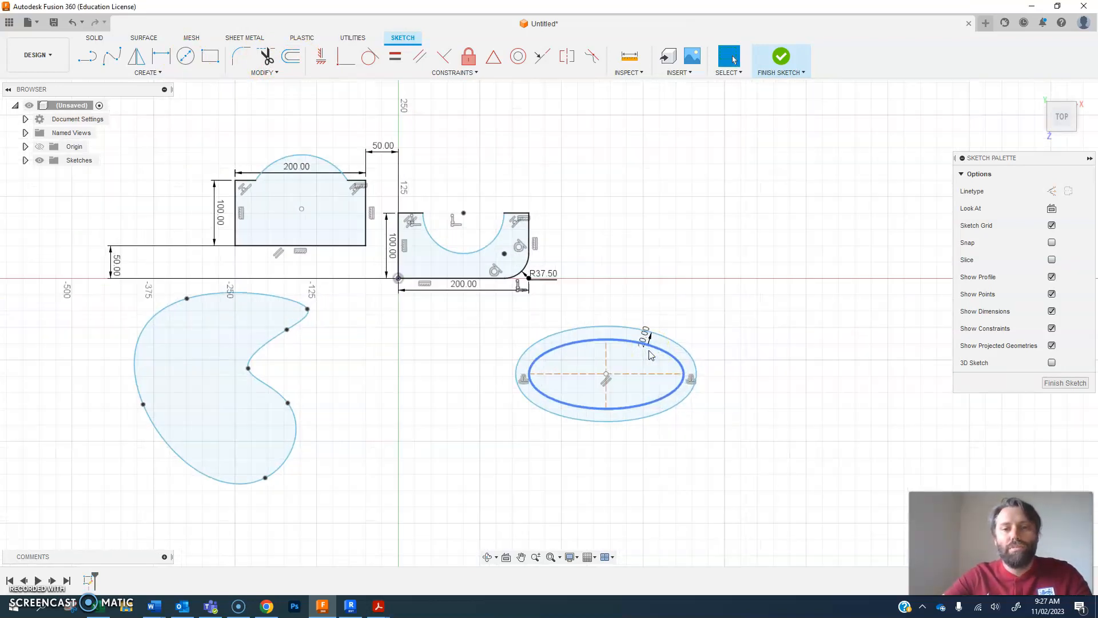
{"action": "left_click", "coordinate": [775, 287]}
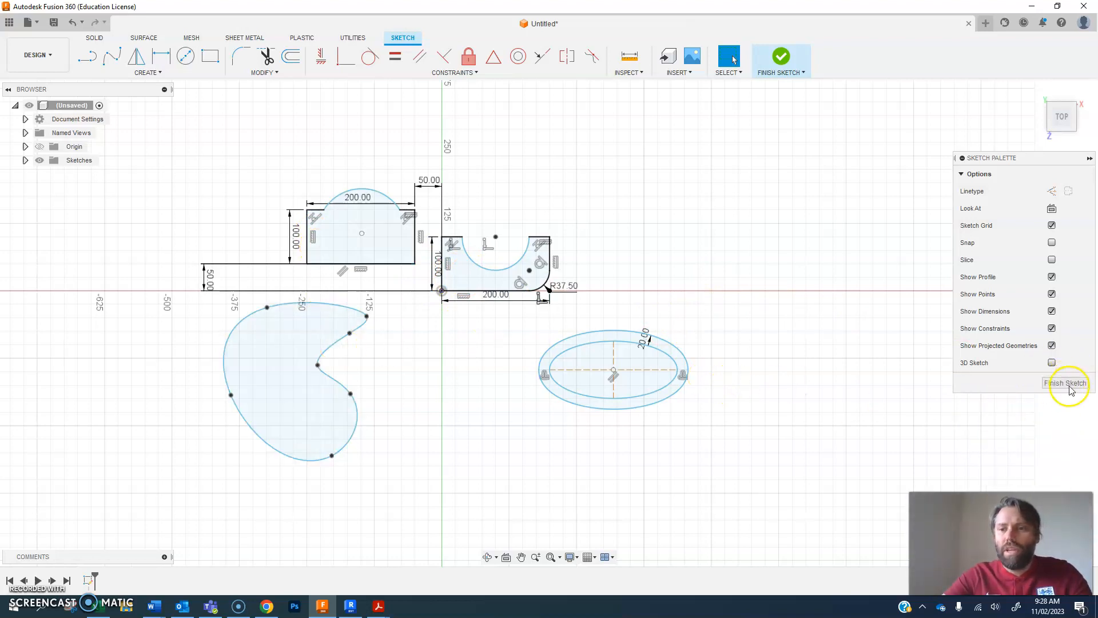
Step: Finish the sketch, check it from the front, and turn the view to an angled 3D view of all profiles
{"action": "left_click", "coordinate": [782, 63]}
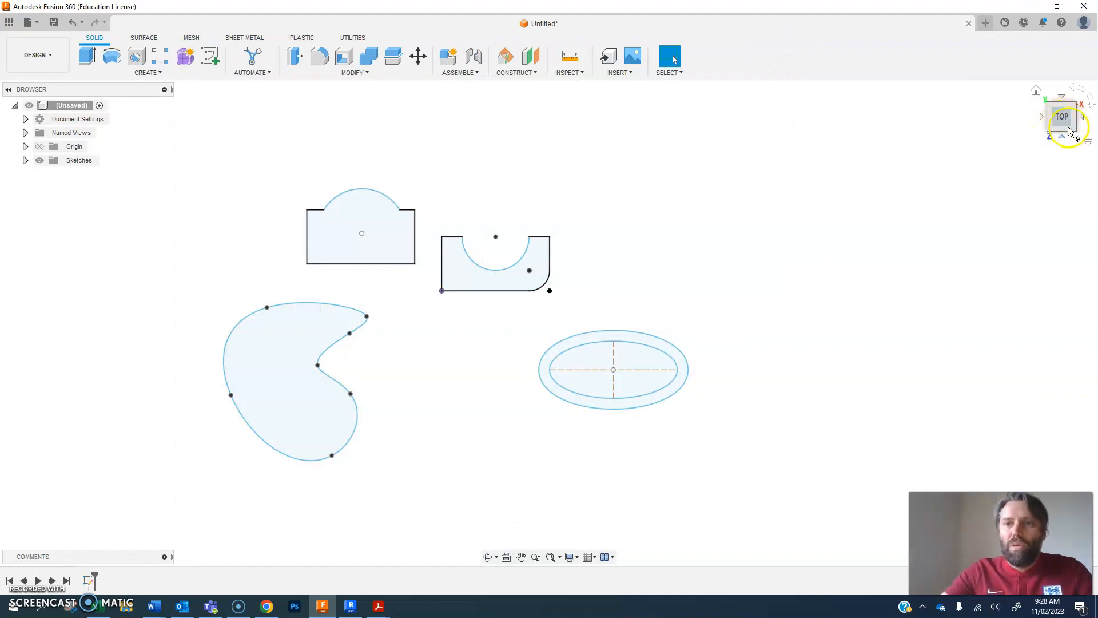
{"action": "left_click", "coordinate": [1062, 135]}
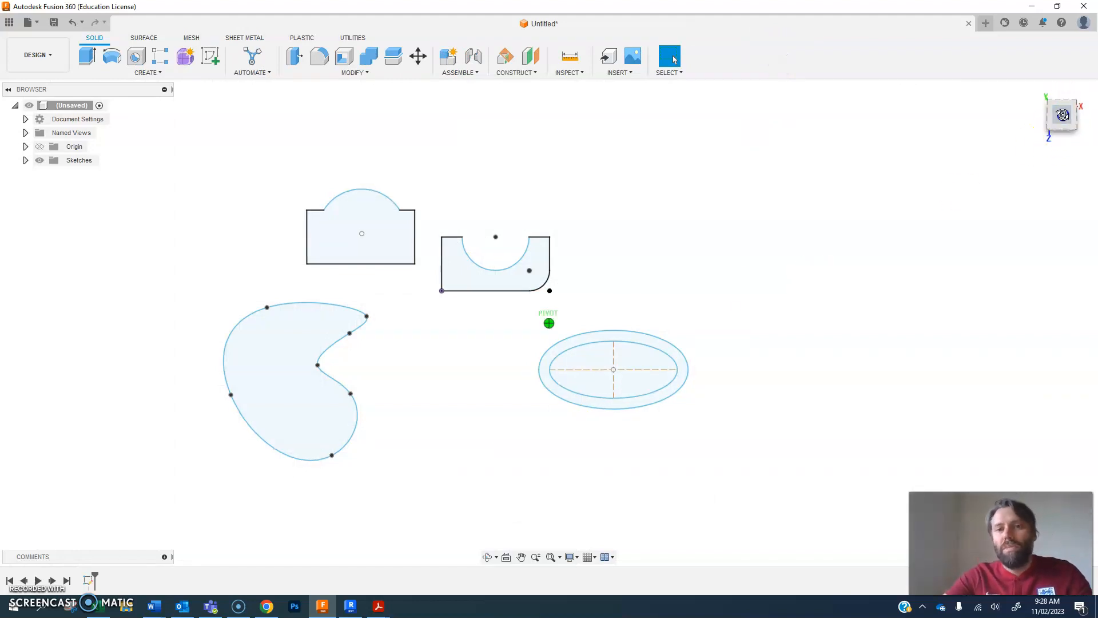
{"action": "left_click", "coordinate": [1062, 133]}
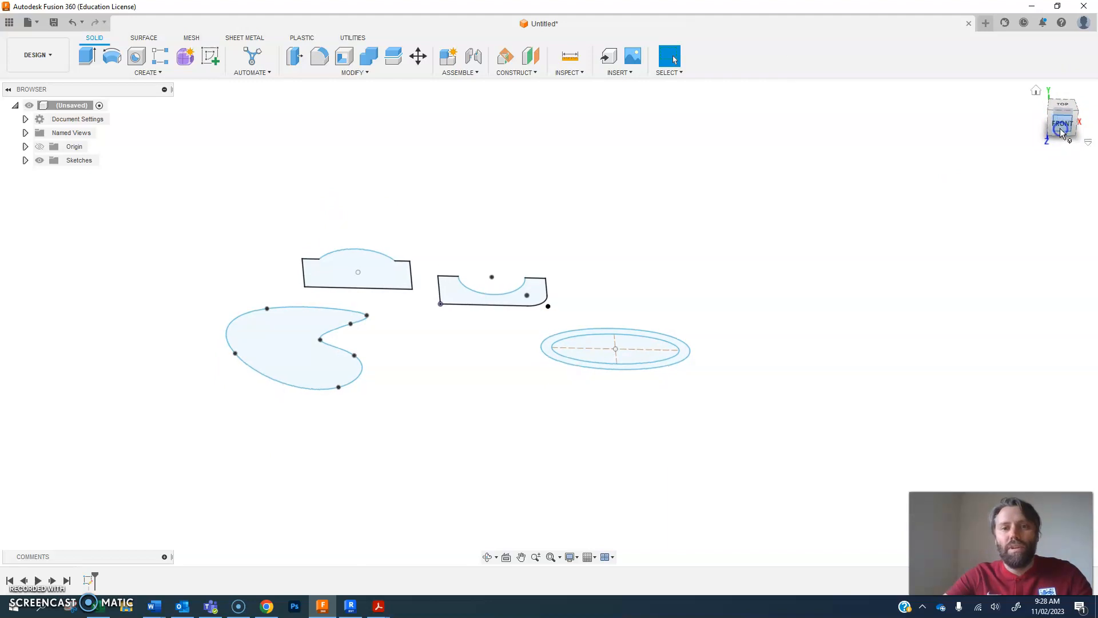
{"action": "scroll", "coordinate": [269, 330], "scroll_direction": "up", "scroll_amount": 2}
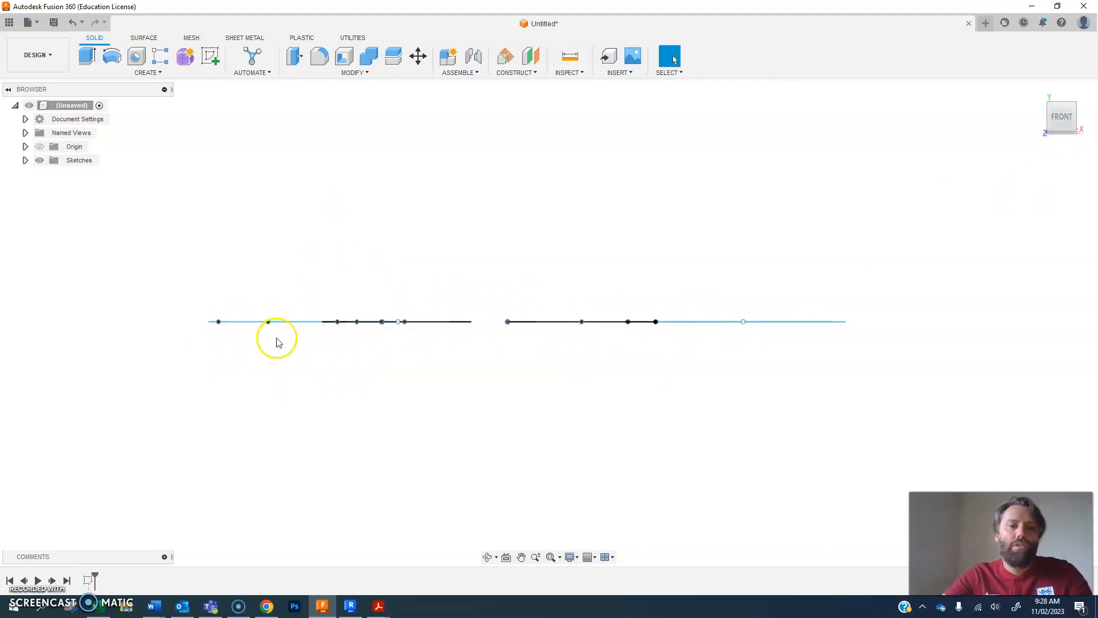
{"action": "left_click", "coordinate": [1049, 109]}
{"action": "middle_click_drag", "start_coordinate": [609, 424], "coordinate": [729, 364]}
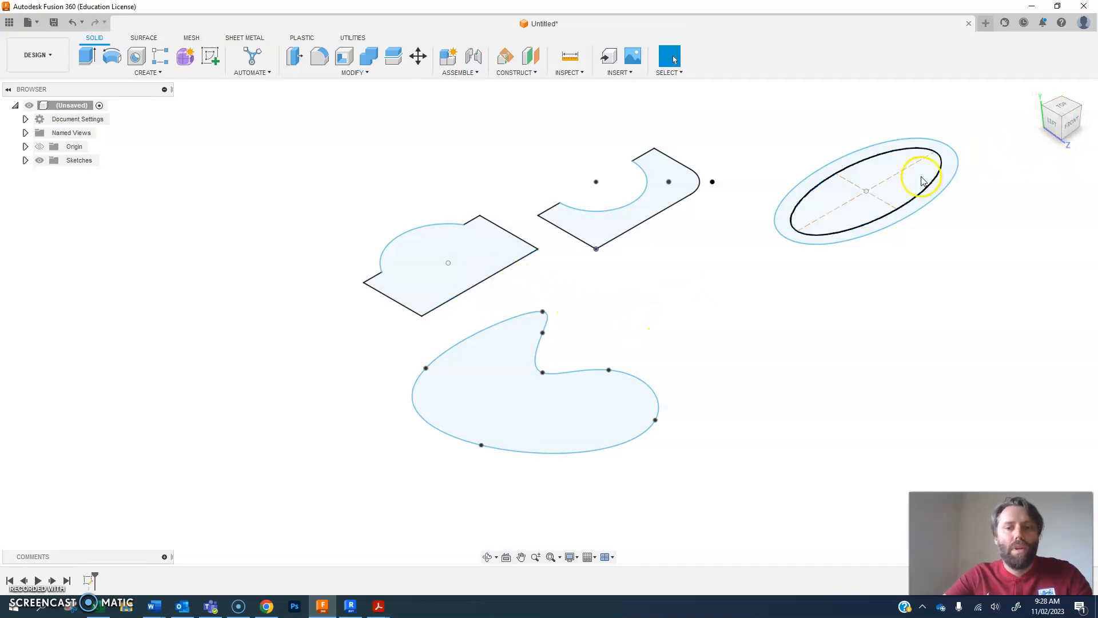
{"action": "scroll", "coordinate": [747, 319], "scroll_direction": "up", "scroll_amount": 2}
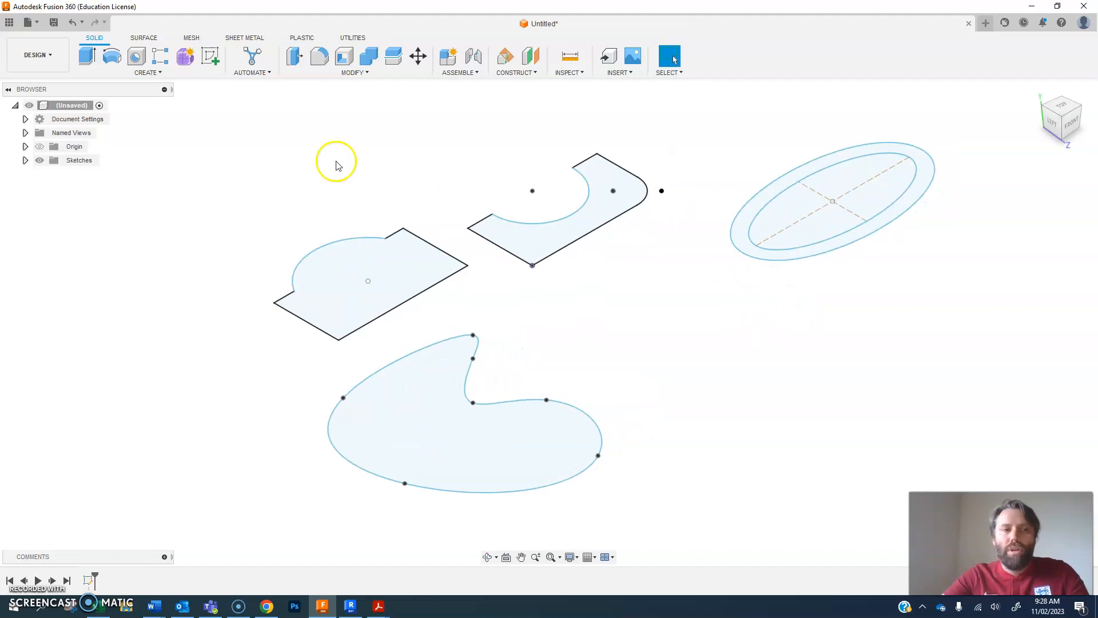
Step: Extrude the first rectangle's profile with the semicircular notch and filleted corner upward 110 mm as a new body
{"action": "left_click", "coordinate": [88, 60]}
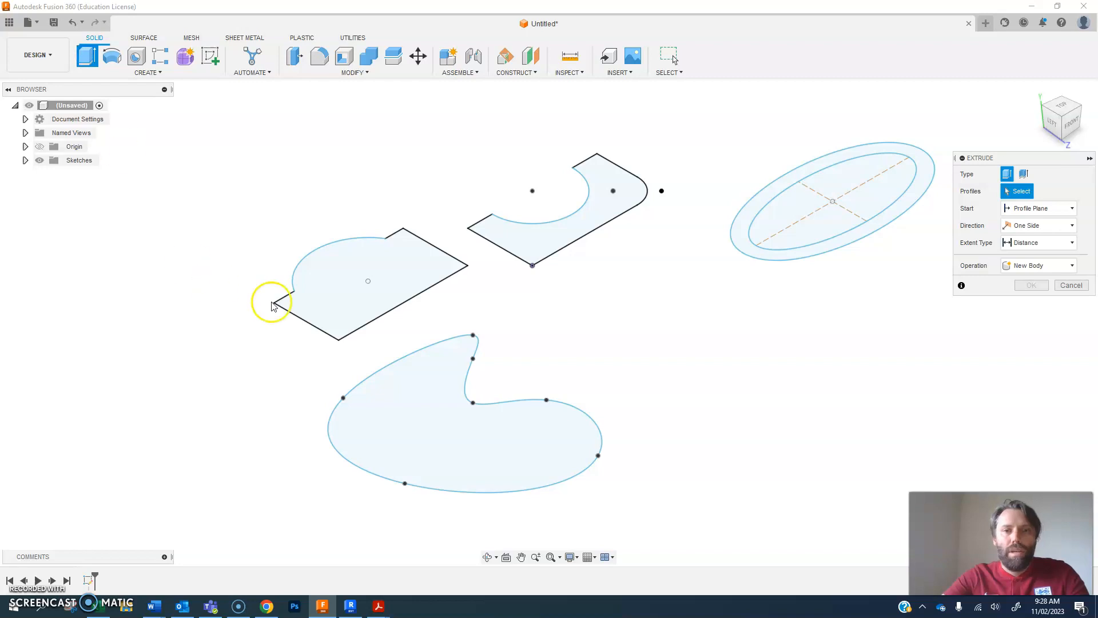
{"action": "left_click", "coordinate": [526, 241]}
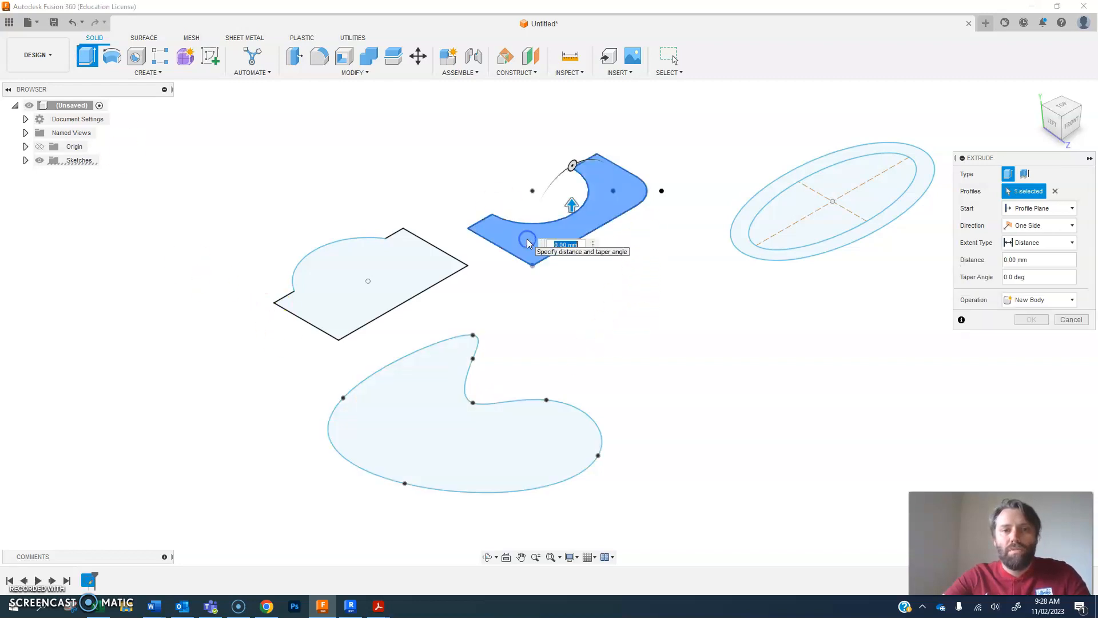
{"action": "left_click", "coordinate": [533, 248]}
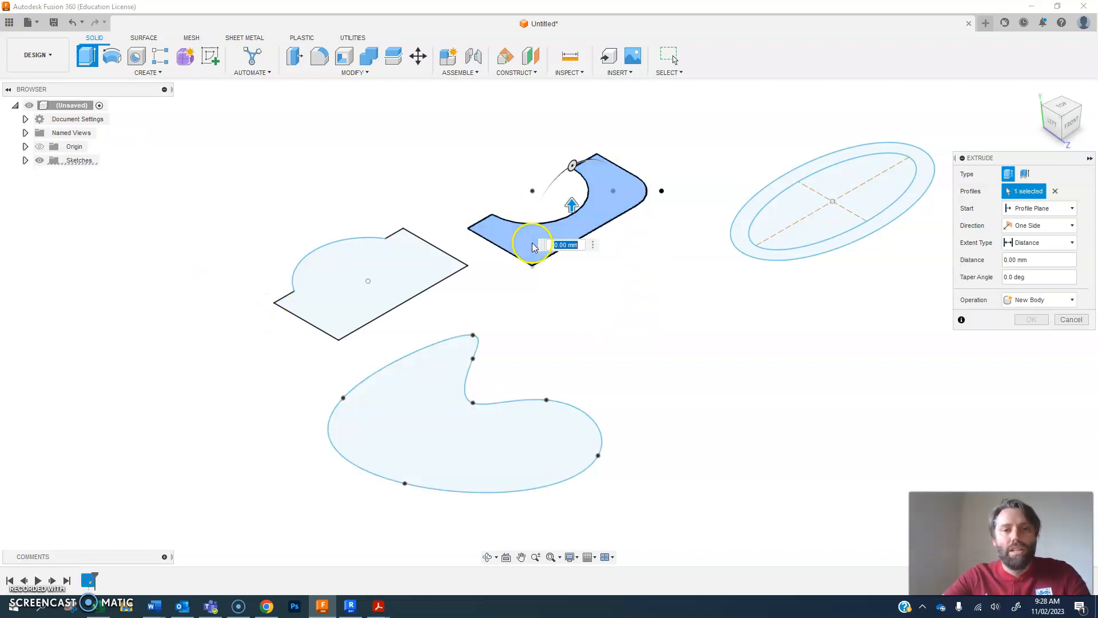
{"action": "left_click_drag", "start_coordinate": [584, 215], "coordinate": [581, 125]}
{"action": "middle_click_drag", "start_coordinate": [685, 335], "coordinate": [674, 372]}
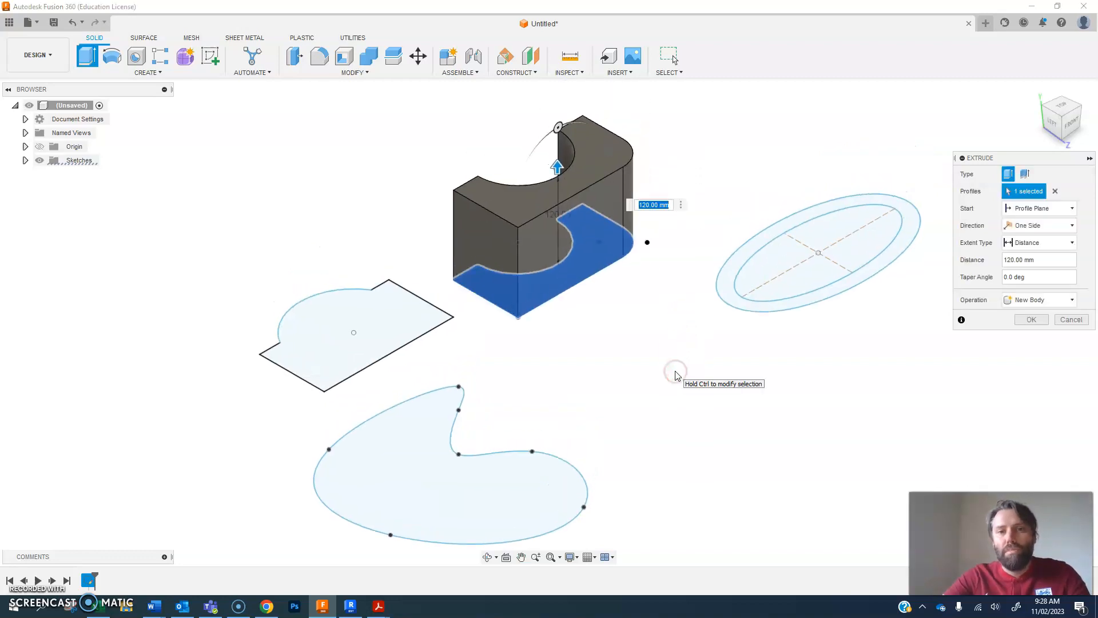
{"action": "left_click", "coordinate": [1060, 127]}
{"action": "left_click", "coordinate": [1049, 91]}
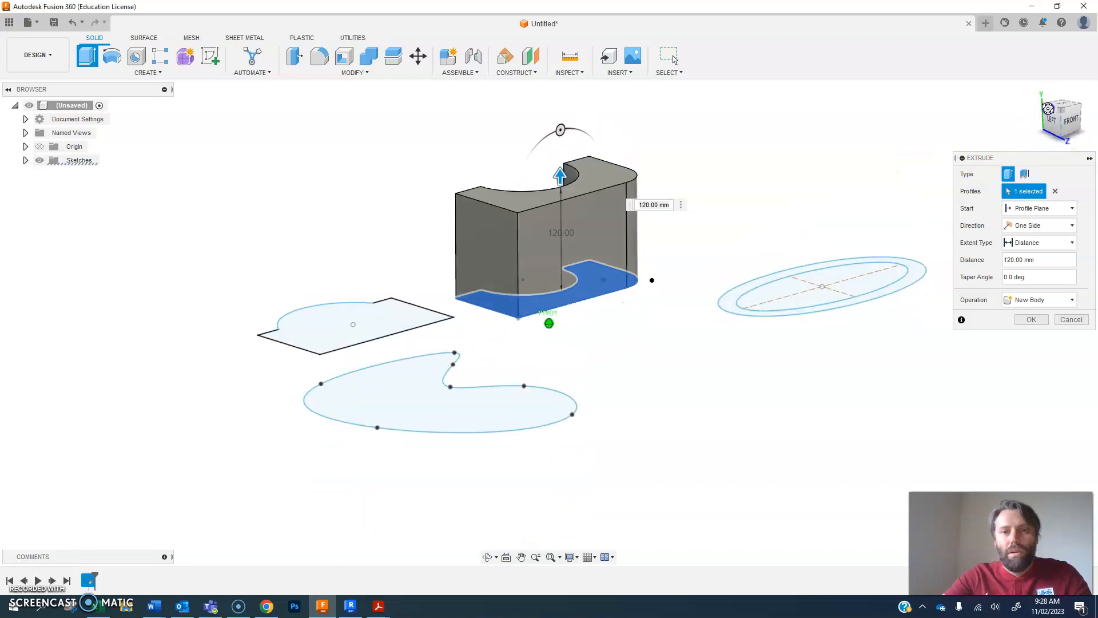
{"action": "left_click_drag", "start_coordinate": [561, 174], "coordinate": [561, 184]}
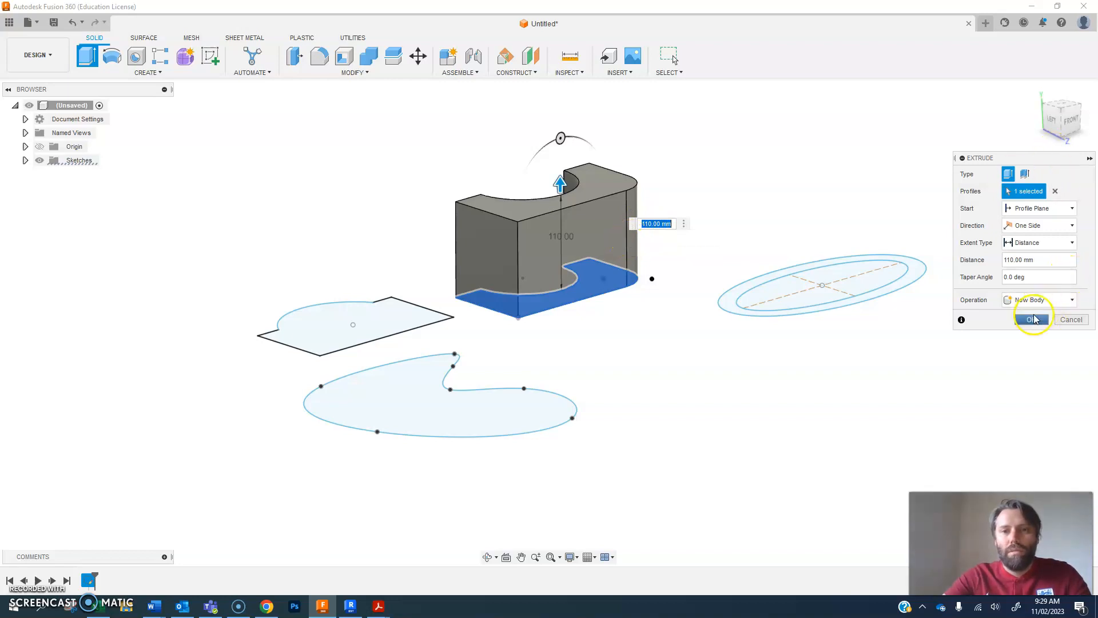
{"action": "left_click", "coordinate": [1034, 319]}
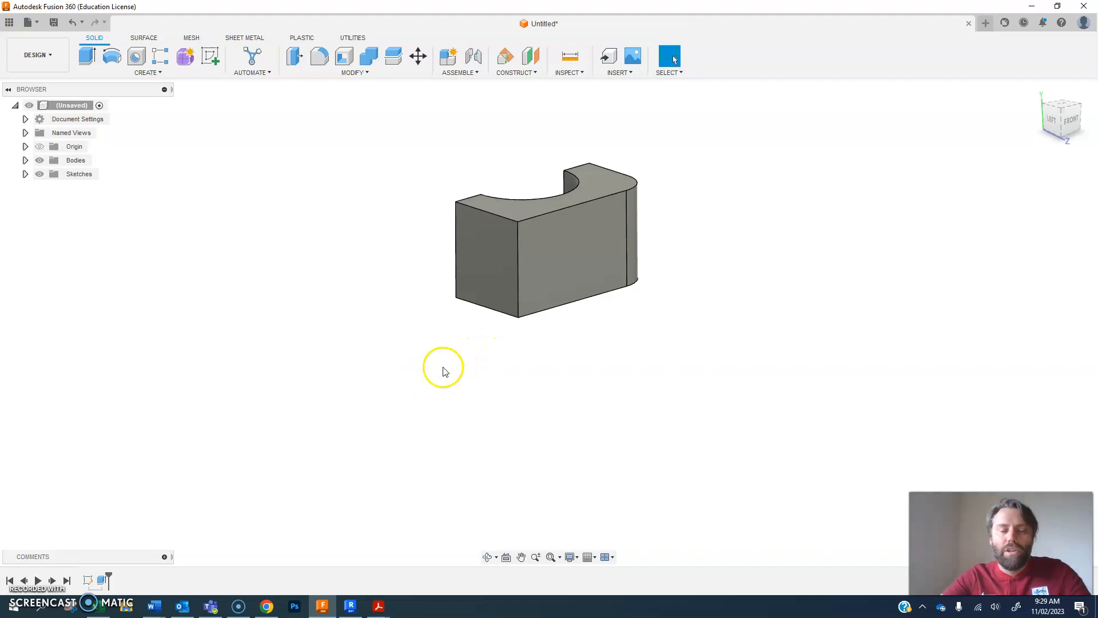
Step: Make Sketch1 visible again so its remaining profiles can be selected
{"action": "left_click", "coordinate": [25, 174]}
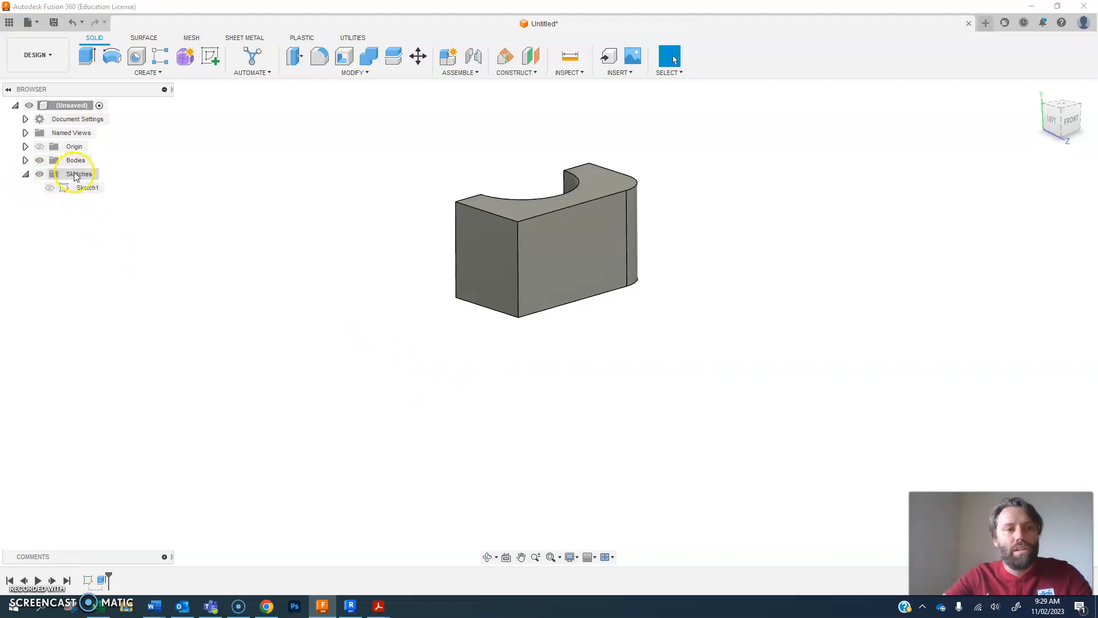
{"action": "left_click", "coordinate": [49, 189]}
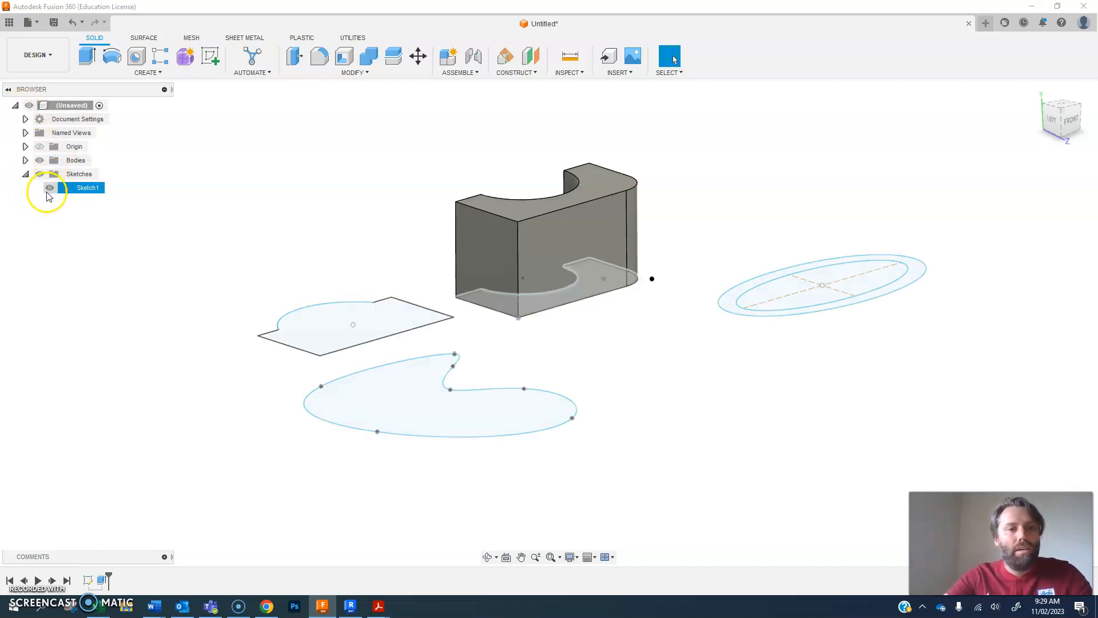
{"action": "mouse_move", "coordinate": [608, 395]}
{"action": "middle_mouse_down"}
{"action": "mouse_move", "coordinate": [620, 376]}
{"action": "mouse_move", "coordinate": [606, 417]}
{"action": "middle_mouse_up"}
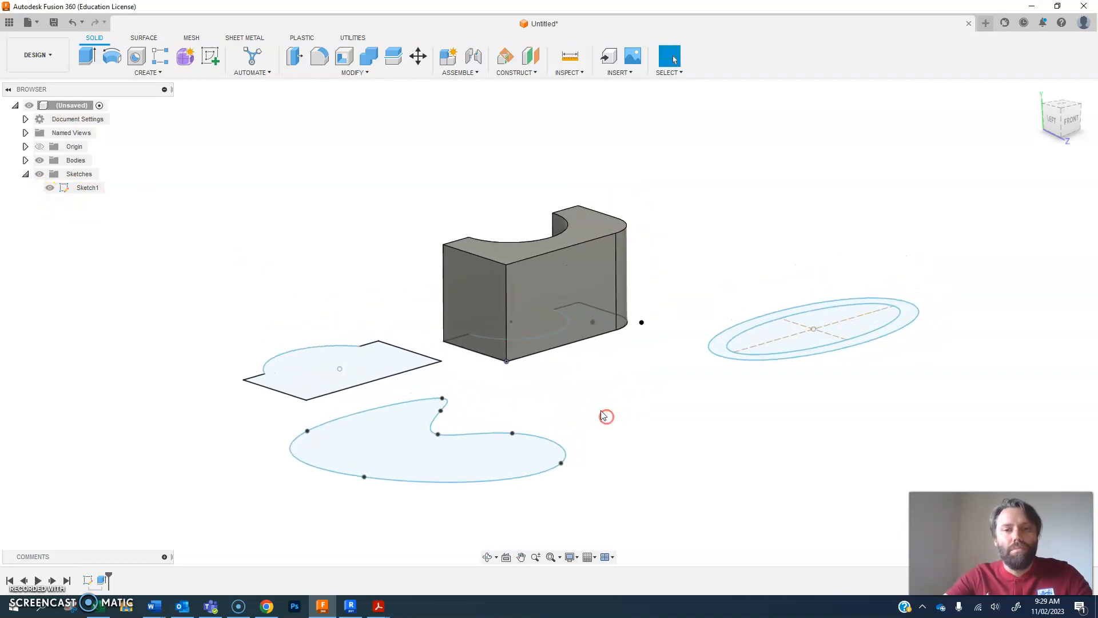
Step: Extrude the ring profile between the two ellipses upward 30 mm as a new body
{"action": "left_click", "coordinate": [87, 56]}
{"action": "left_click", "coordinate": [806, 311]}
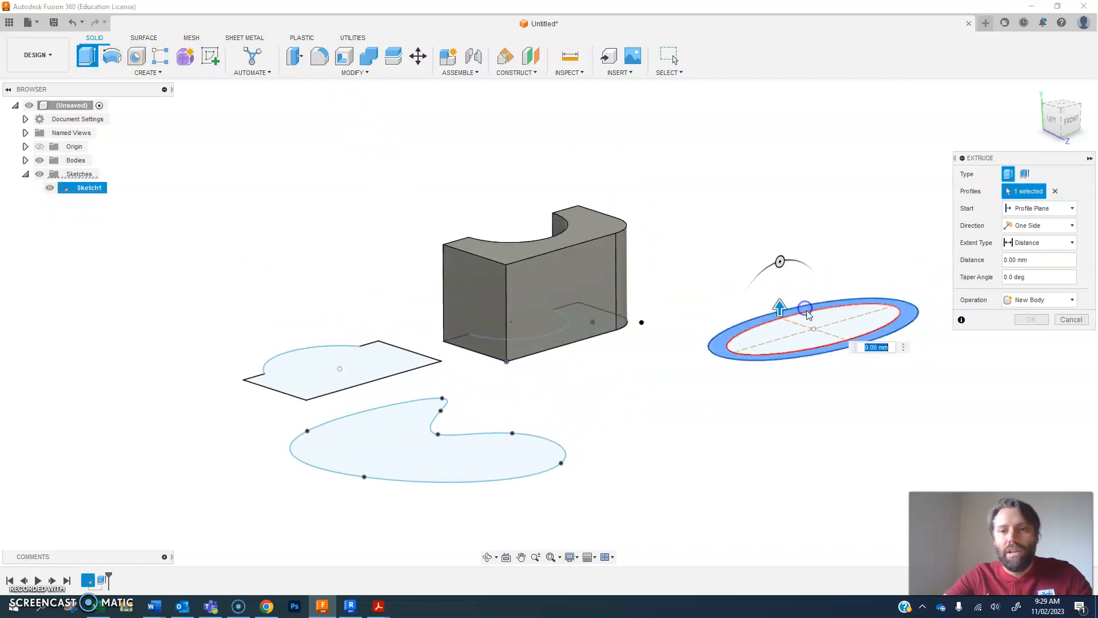
{"action": "left_click_drag", "start_coordinate": [780, 284], "coordinate": [779, 280]}
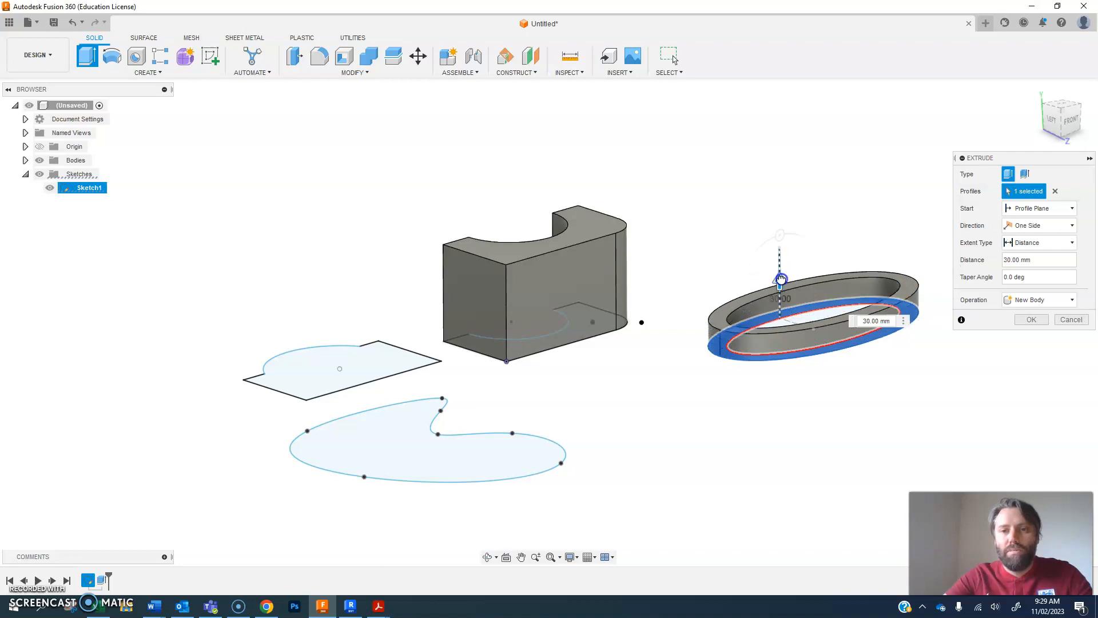
{"action": "left_click", "coordinate": [1030, 321]}
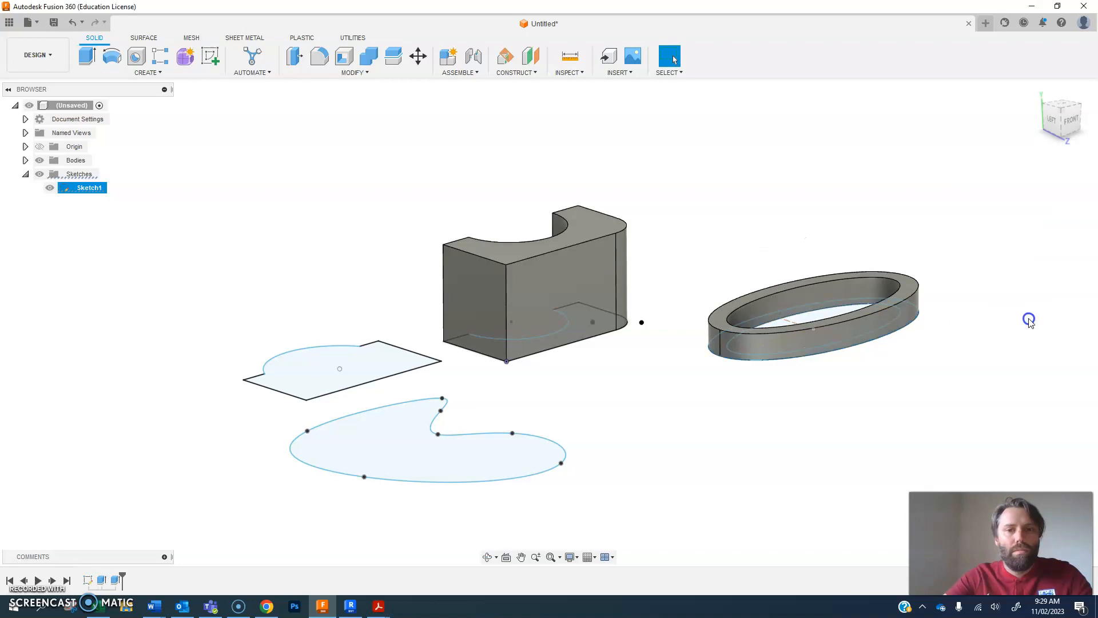
Step: Extrude the closed freeform spline profile upward 30 mm as a new body
{"action": "left_click", "coordinate": [87, 55]}
{"action": "left_click", "coordinate": [409, 441]}
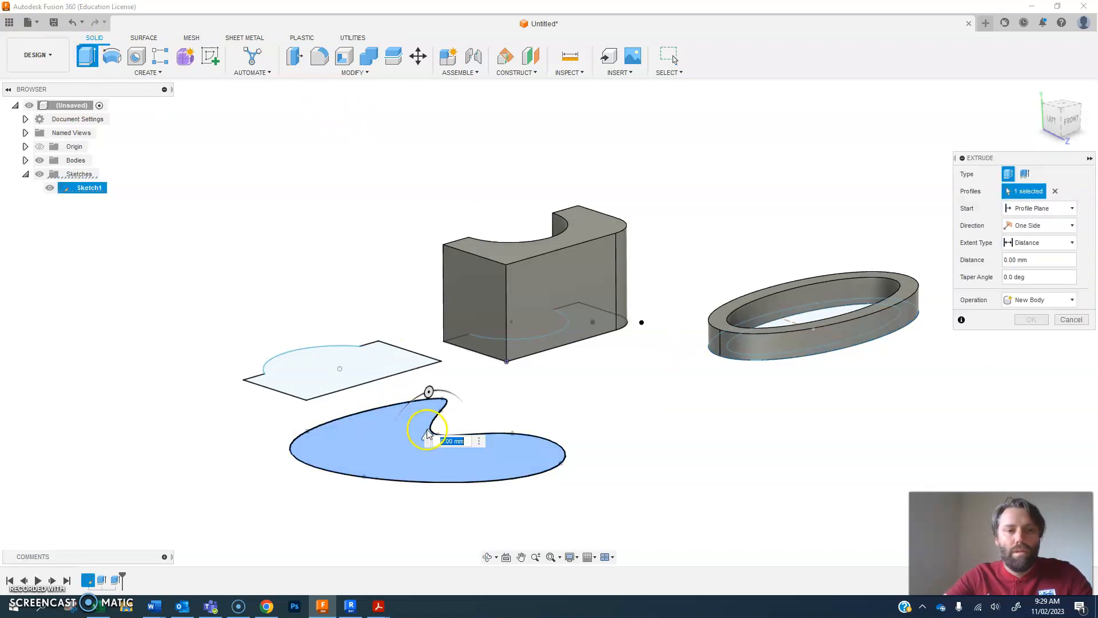
{"action": "left_click_drag", "start_coordinate": [428, 436], "coordinate": [428, 407]}
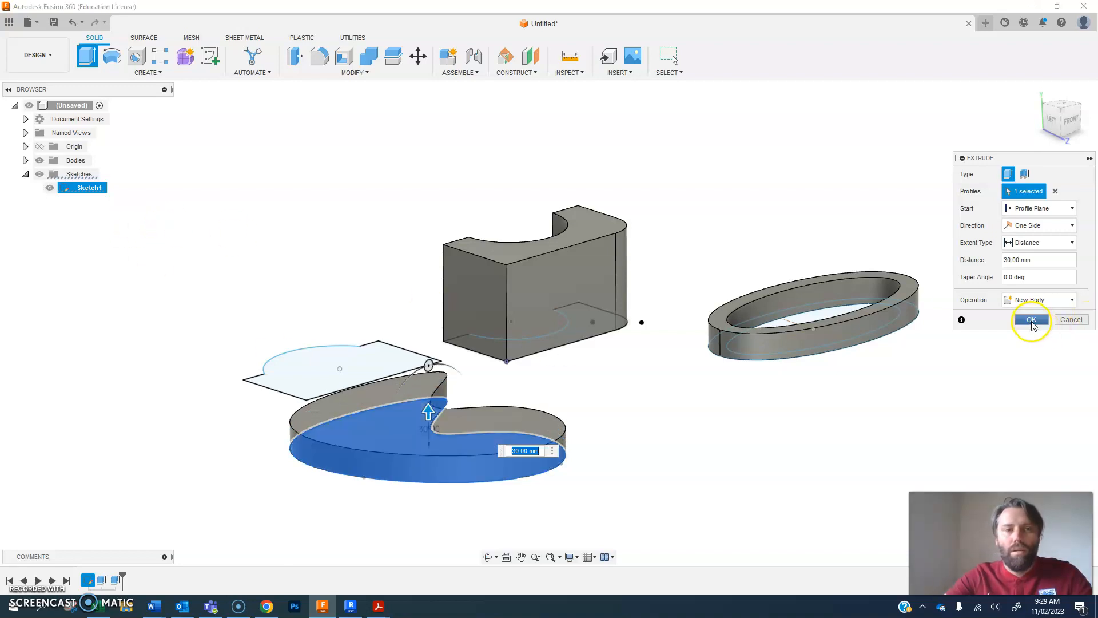
{"action": "left_click", "coordinate": [1032, 321]}
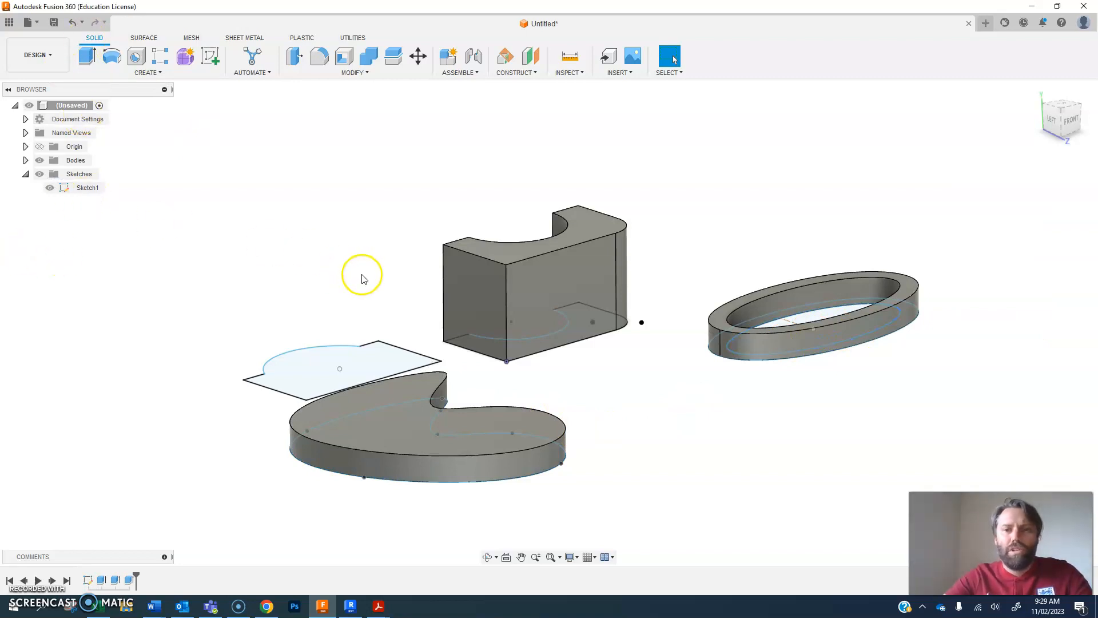
Step: Hide Sketch1 and collapse the Sketches folder so that only the three solid bodies are shown
{"action": "left_click", "coordinate": [52, 190]}
{"action": "left_click", "coordinate": [49, 189]}
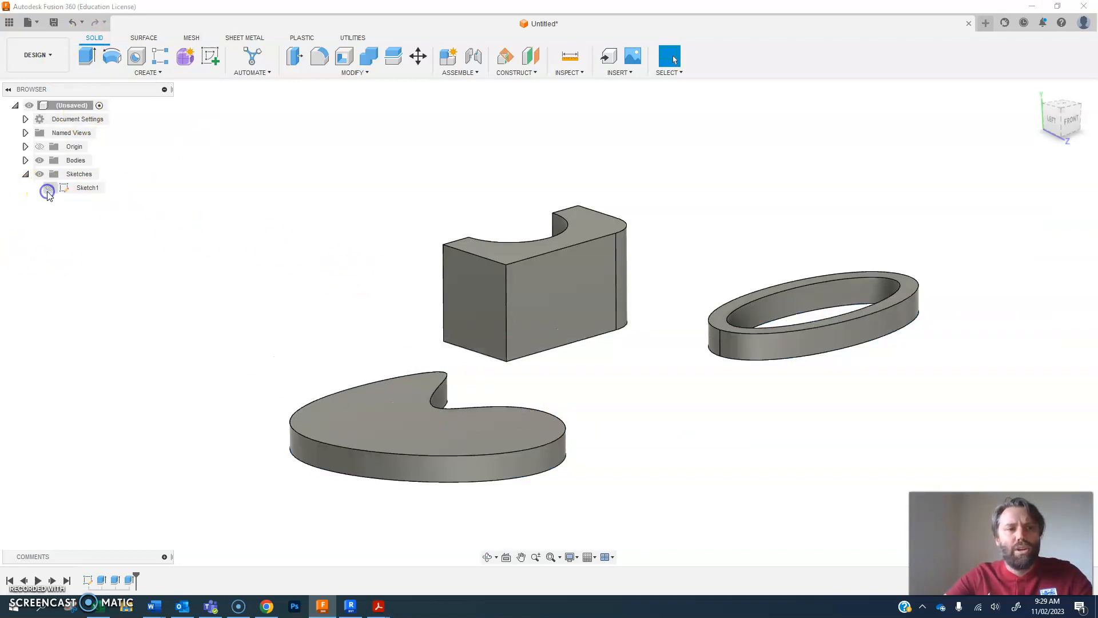
{"action": "left_click", "coordinate": [26, 175]}
{"action": "mouse_move", "coordinate": [1055, 118]}
{"action": "middle_mouse_down", "text": "shift"}
{"action": "mouse_move", "coordinate": [1001, 109]}
{"action": "mouse_move", "coordinate": [724, 122]}
{"action": "mouse_move", "coordinate": [791, 150]}
{"action": "mouse_move", "coordinate": [866, 135]}
{"action": "mouse_move", "coordinate": [859, 162]}
{"action": "mouse_move", "coordinate": [832, 140]}
{"action": "mouse_move", "coordinate": [902, 132]}
{"action": "mouse_move", "coordinate": [971, 156]}
{"action": "mouse_move", "coordinate": [929, 143]}
{"action": "mouse_move", "coordinate": [1028, 139]}
{"action": "mouse_move", "coordinate": [1055, 155]}
{"action": "mouse_move", "coordinate": [1030, 145]}
{"action": "mouse_move", "coordinate": [1047, 150]}
{"action": "middle_mouse_up", "text": "shift"}
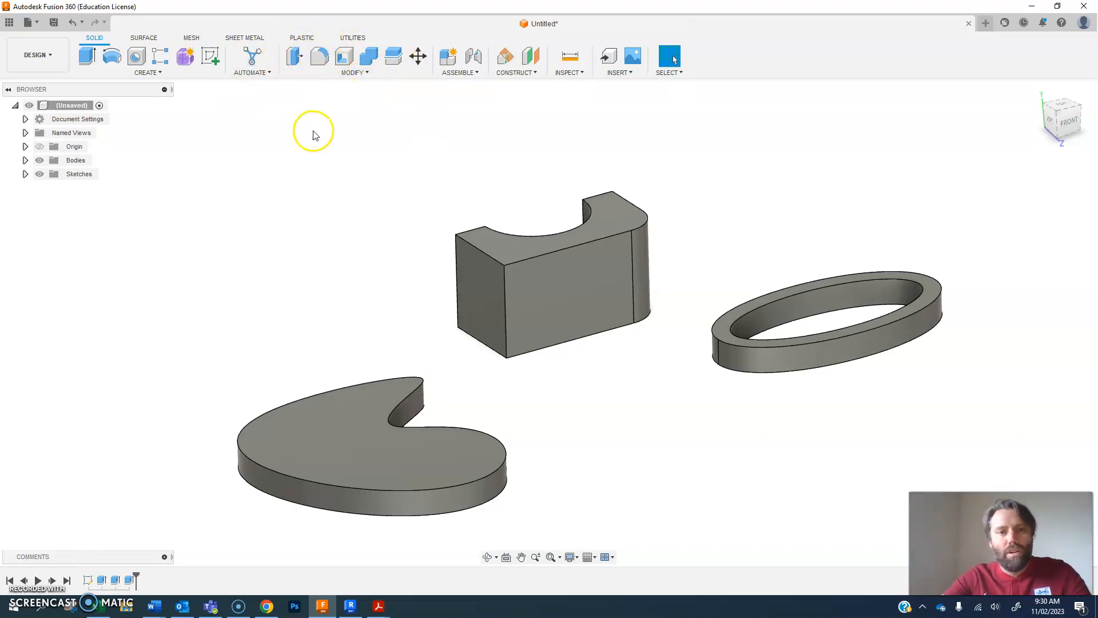
Step: Start a new sketch on the flat front face of the notched block
{"action": "left_click", "coordinate": [211, 57]}
{"action": "left_click", "coordinate": [576, 314]}
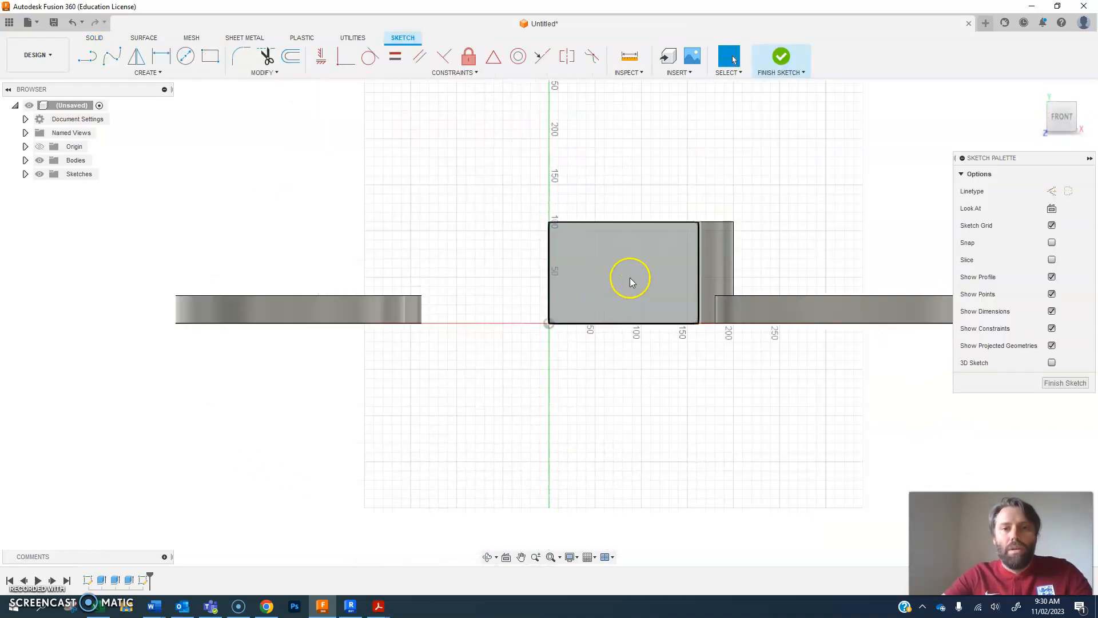
Step: Sketch a circle about 50 mm in diameter near the middle of the block's front face and finish the sketch
{"action": "left_click", "coordinate": [185, 57]}
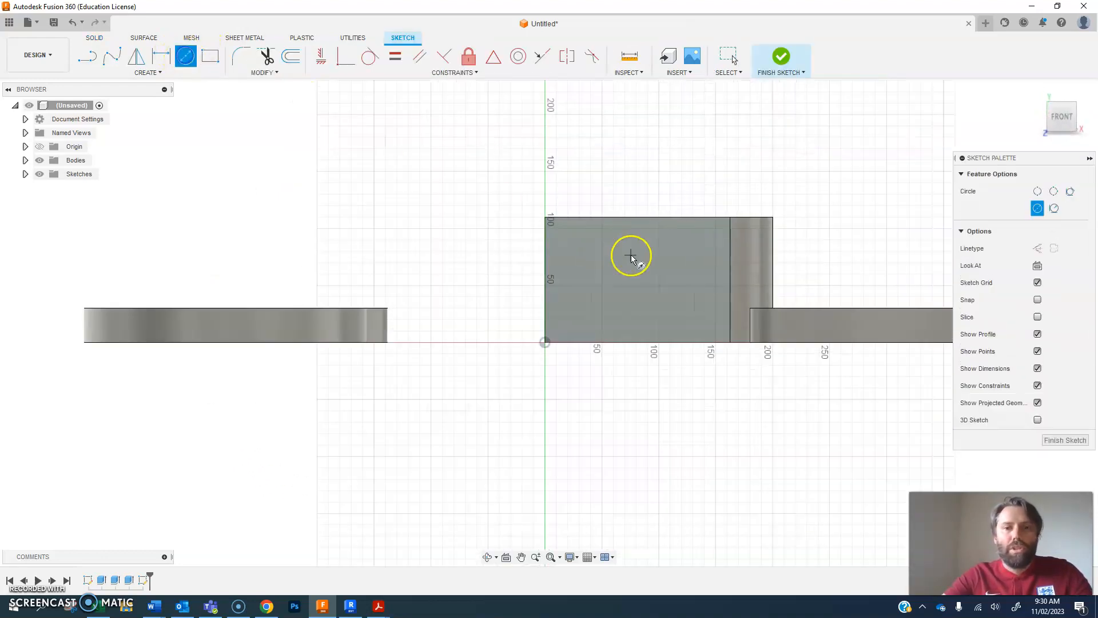
{"action": "left_click", "coordinate": [660, 279]}
{"action": "type", "text": "50"}
{"action": "key", "text": "Return"}
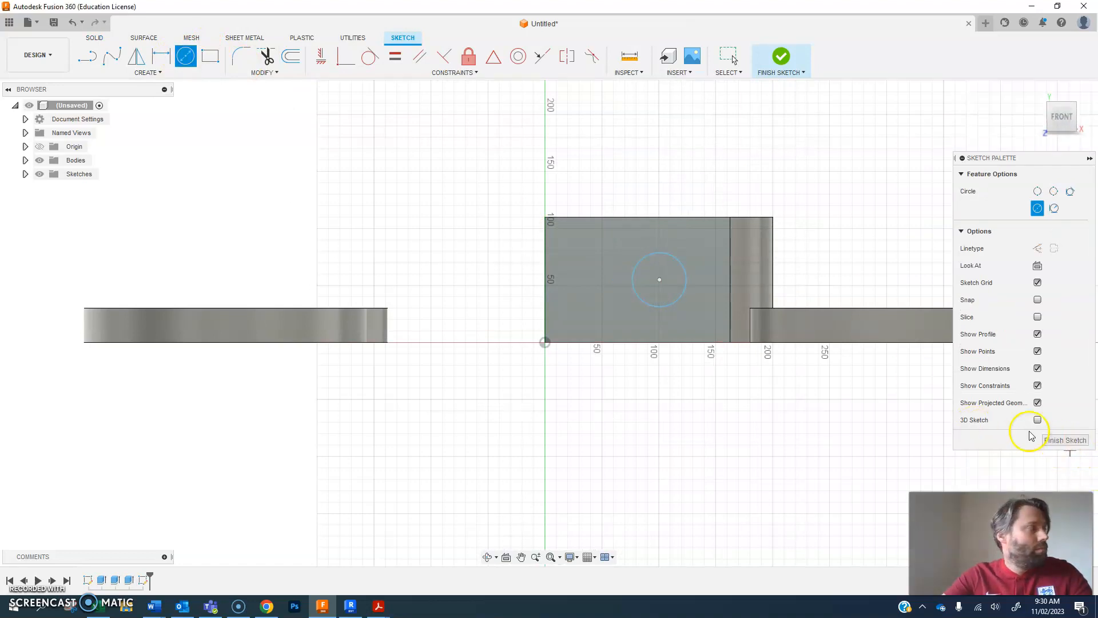
{"action": "left_click", "coordinate": [1065, 441]}
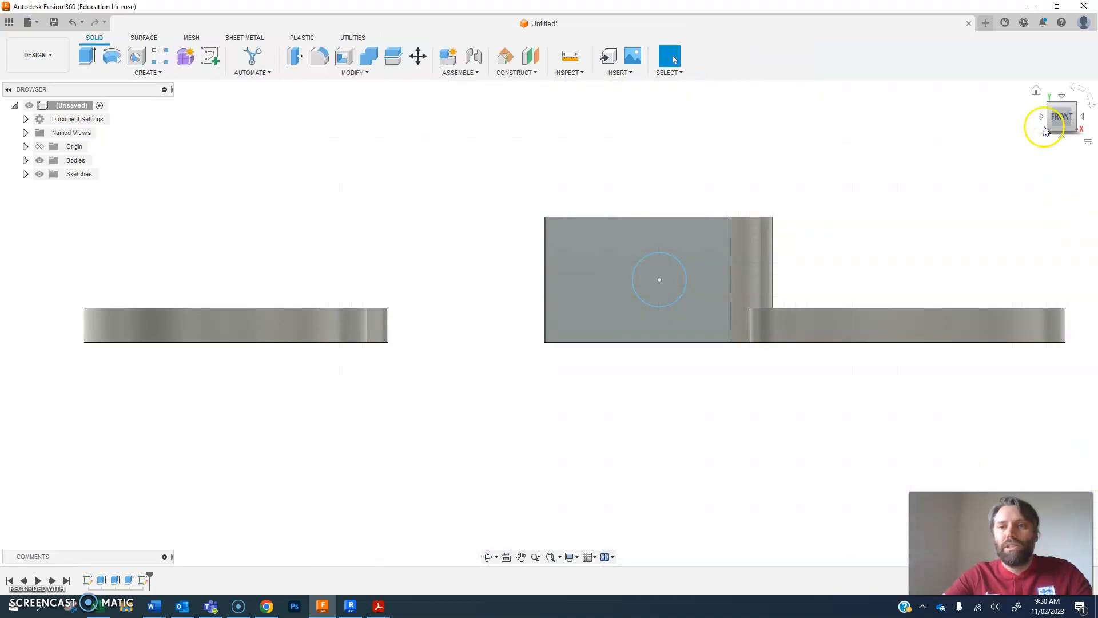
Step: Extrude the circle profile backward through the whole block to cut a round through hole
{"action": "left_click", "coordinate": [1053, 108]}
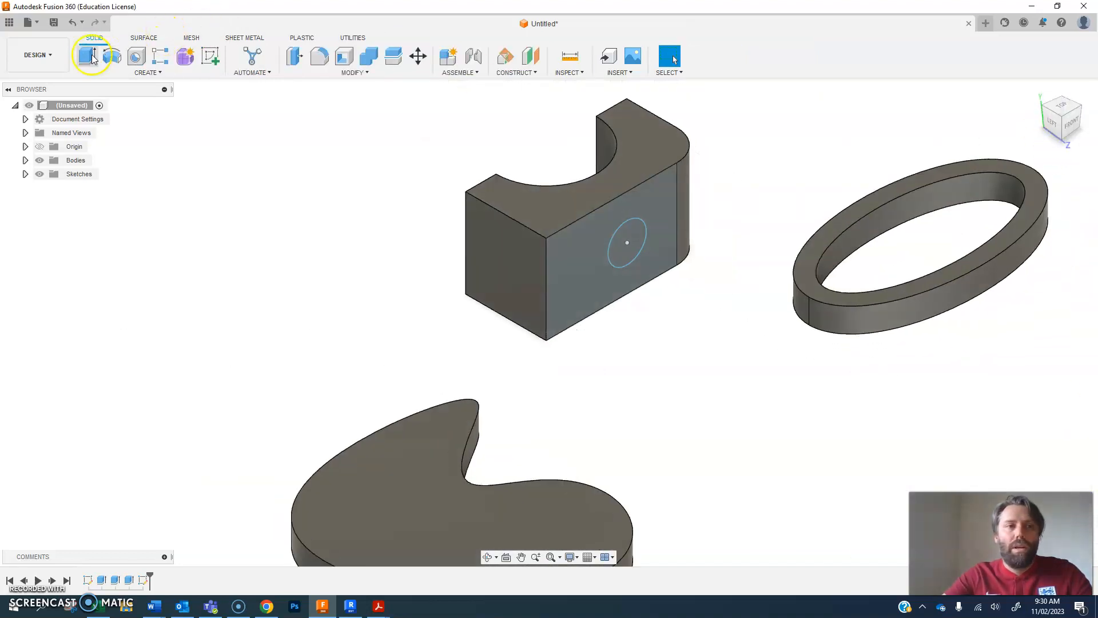
{"action": "left_click", "coordinate": [86, 56]}
{"action": "left_click", "coordinate": [627, 235]}
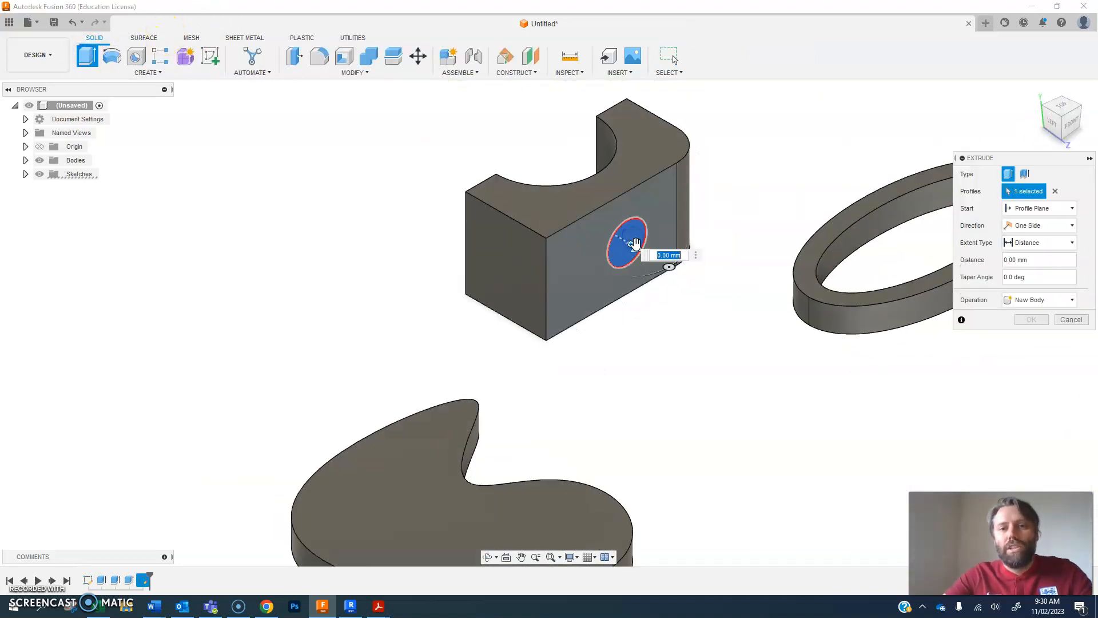
{"action": "left_click_drag", "start_coordinate": [693, 272], "coordinate": [497, 166]}
{"action": "left_click", "coordinate": [1027, 337]}
{"action": "left_click_drag", "start_coordinate": [1061, 113], "coordinate": [961, 108]}
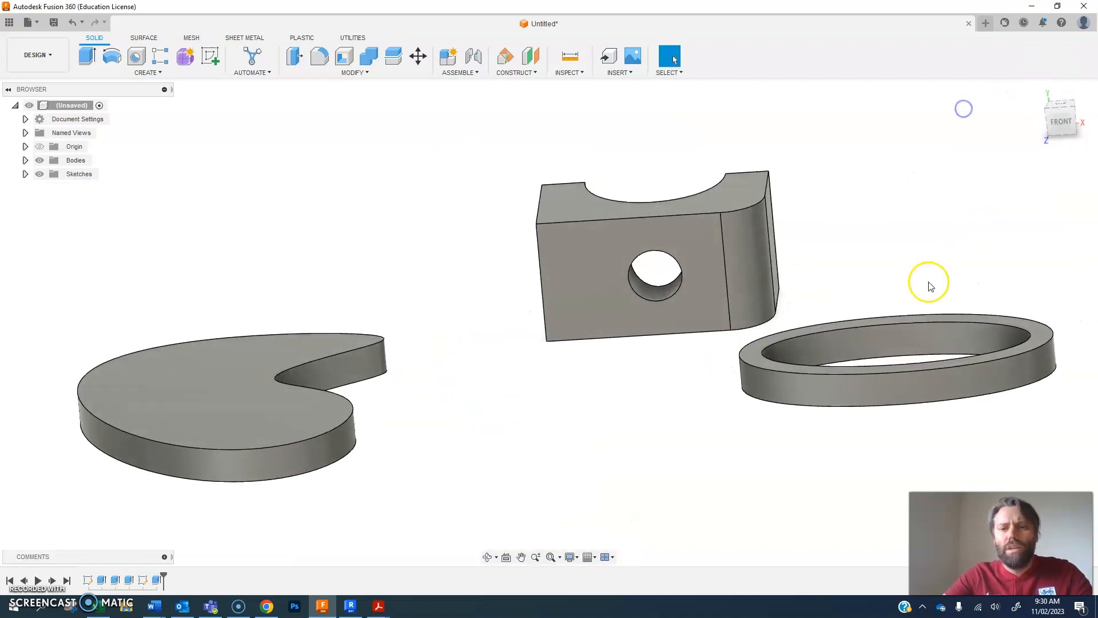
Step: Start a new sketch on the flat top face of the freeform body
{"action": "left_click", "coordinate": [210, 56]}
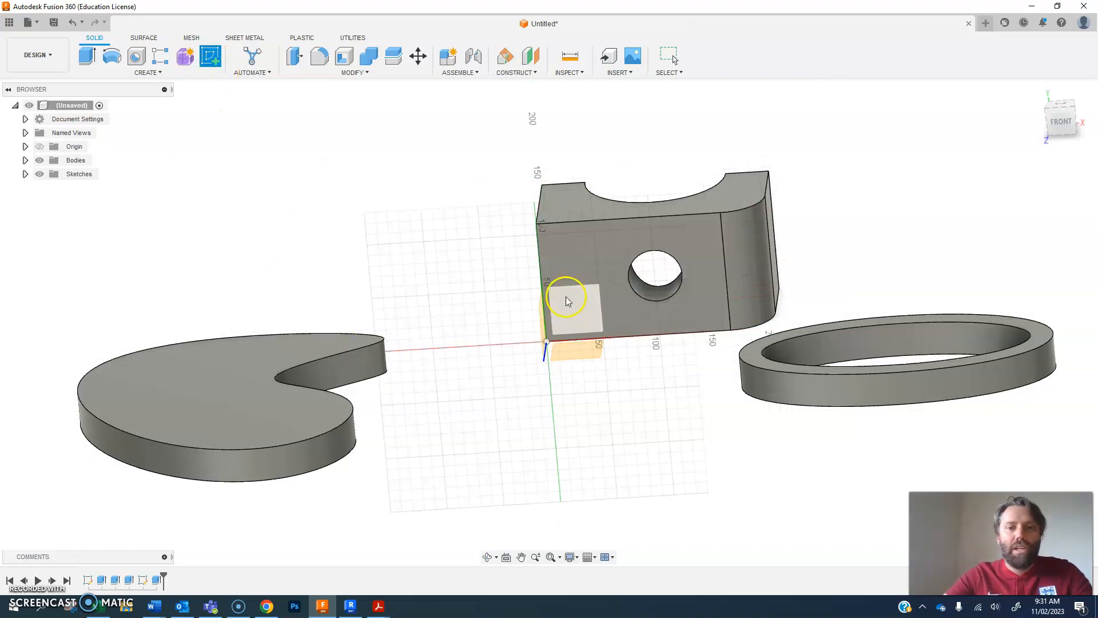
{"action": "left_click_drag", "start_coordinate": [1061, 117], "coordinate": [1016, 116]}
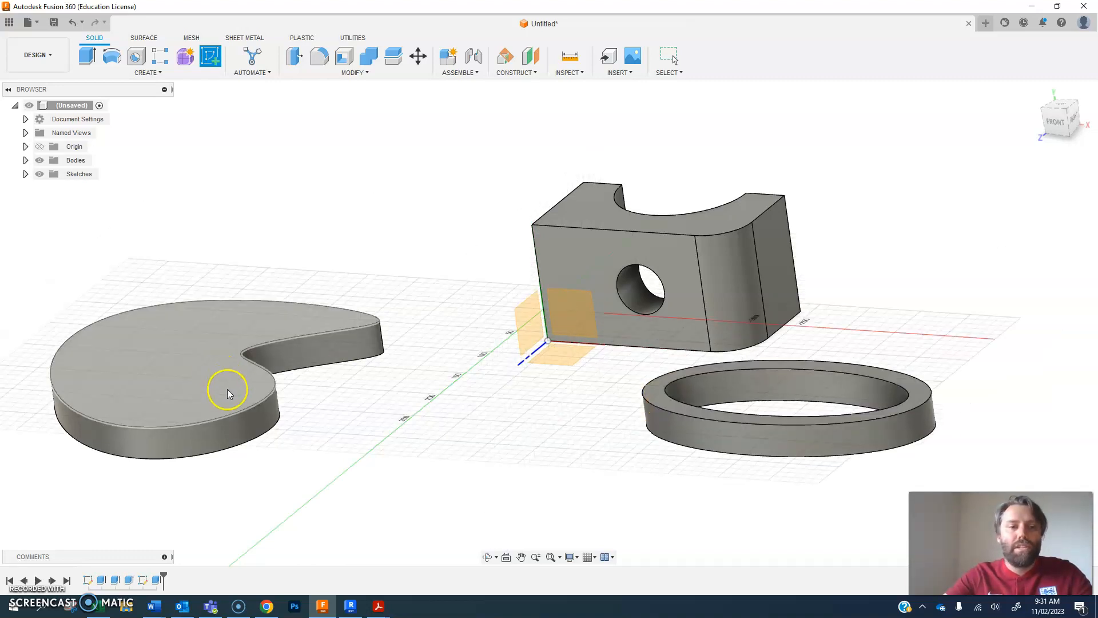
{"action": "left_click", "coordinate": [208, 378]}
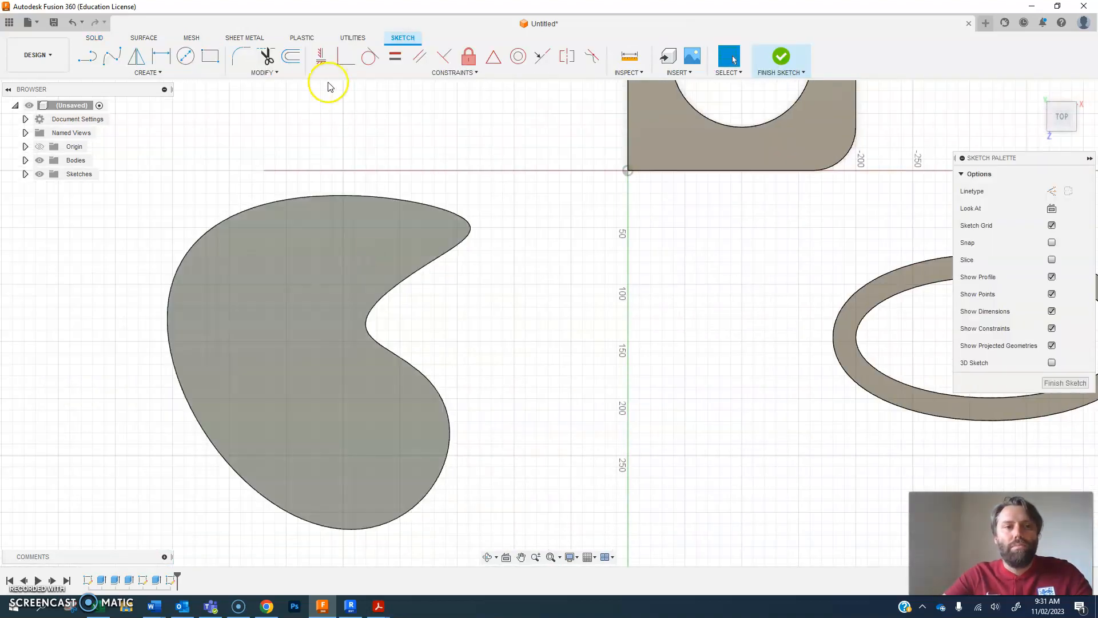
Step: Offset the freeform face's outline inward by about 18.7 mm and finish the sketch
{"action": "left_click", "coordinate": [291, 56]}
{"action": "left_click", "coordinate": [331, 197]}
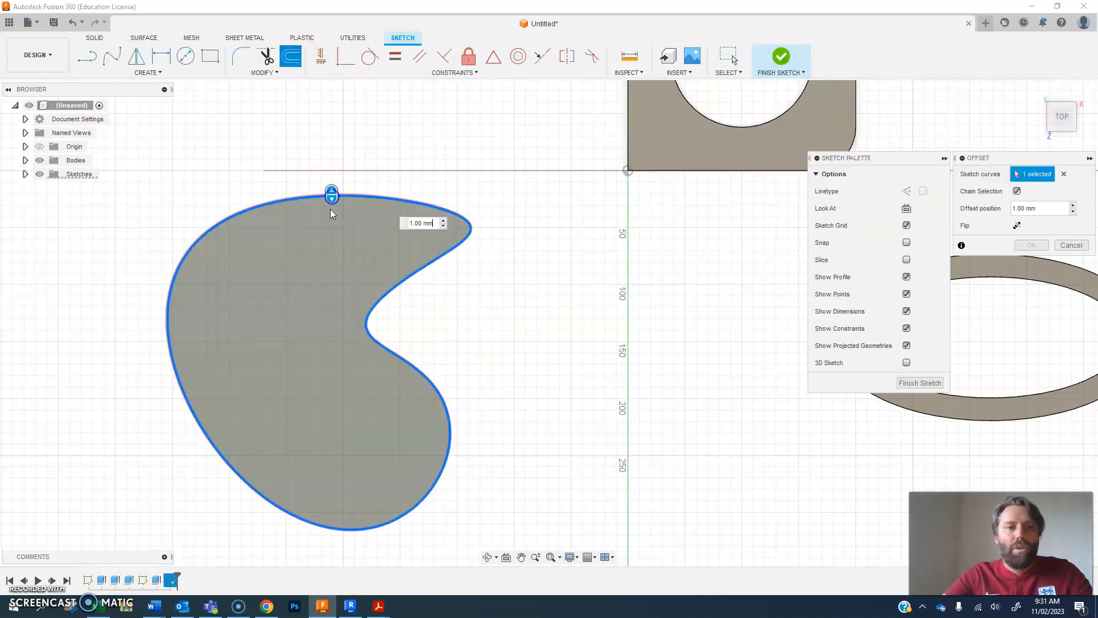
{"action": "left_click_drag", "start_coordinate": [332, 196], "coordinate": [333, 217]}
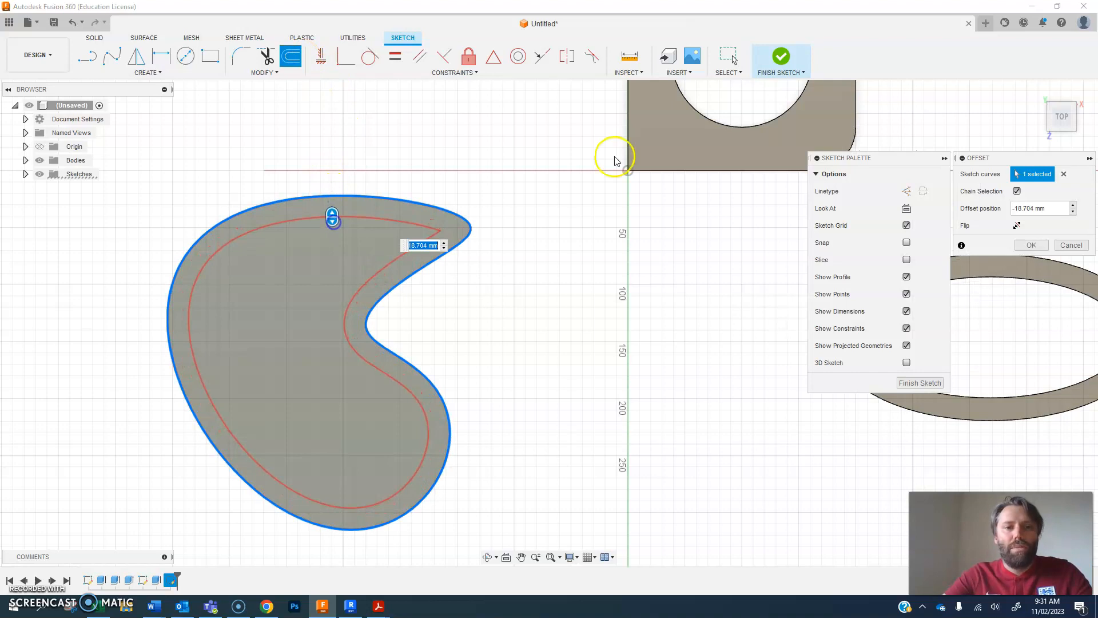
{"action": "left_click", "coordinate": [781, 56]}
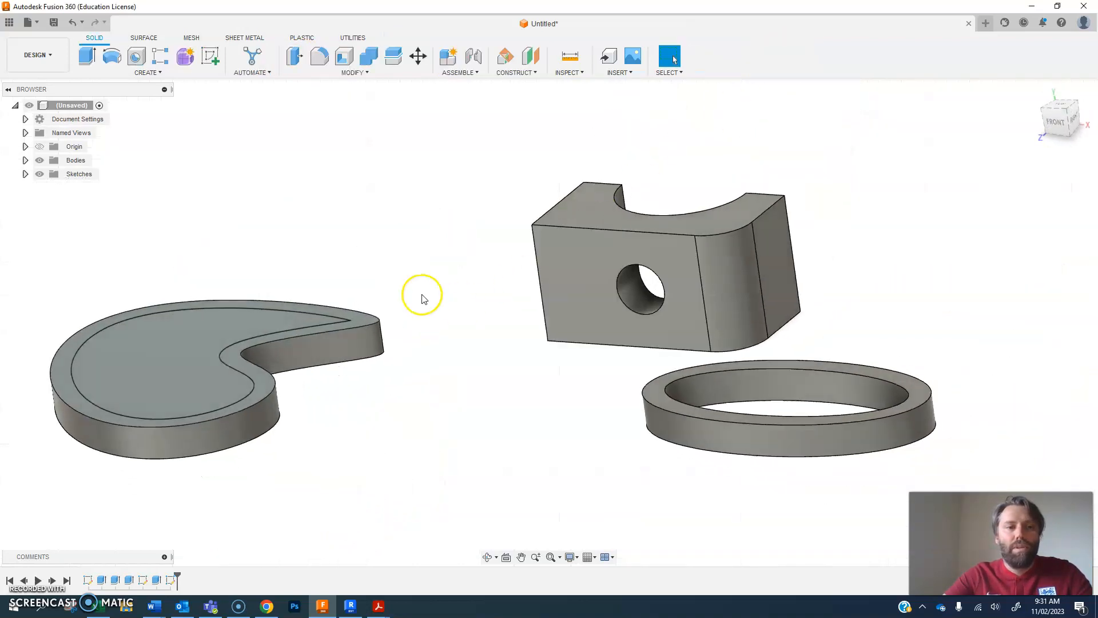
Step: Extrude the inner offset profile upward from the freeform body's top face, leaving a ledge around its base
{"action": "left_click", "coordinate": [86, 55]}
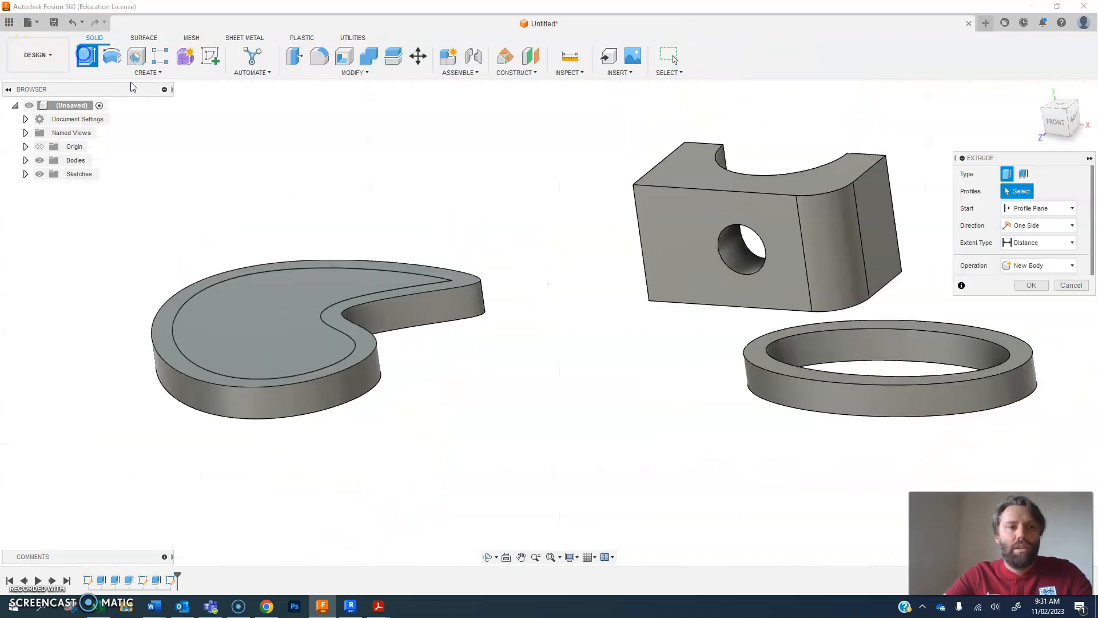
{"action": "left_click", "coordinate": [292, 278]}
{"action": "left_click_drag", "start_coordinate": [276, 312], "coordinate": [282, 188]}
{"action": "left_click", "coordinate": [1042, 320]}
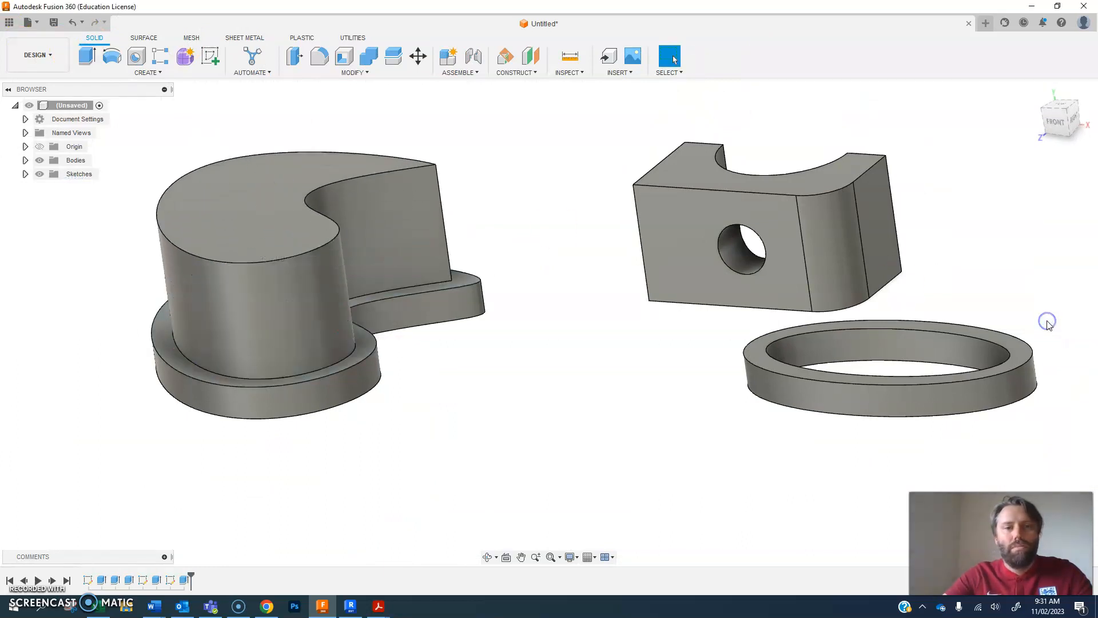
{"action": "middle_click_drag", "start_coordinate": [457, 424], "coordinate": [559, 402]}
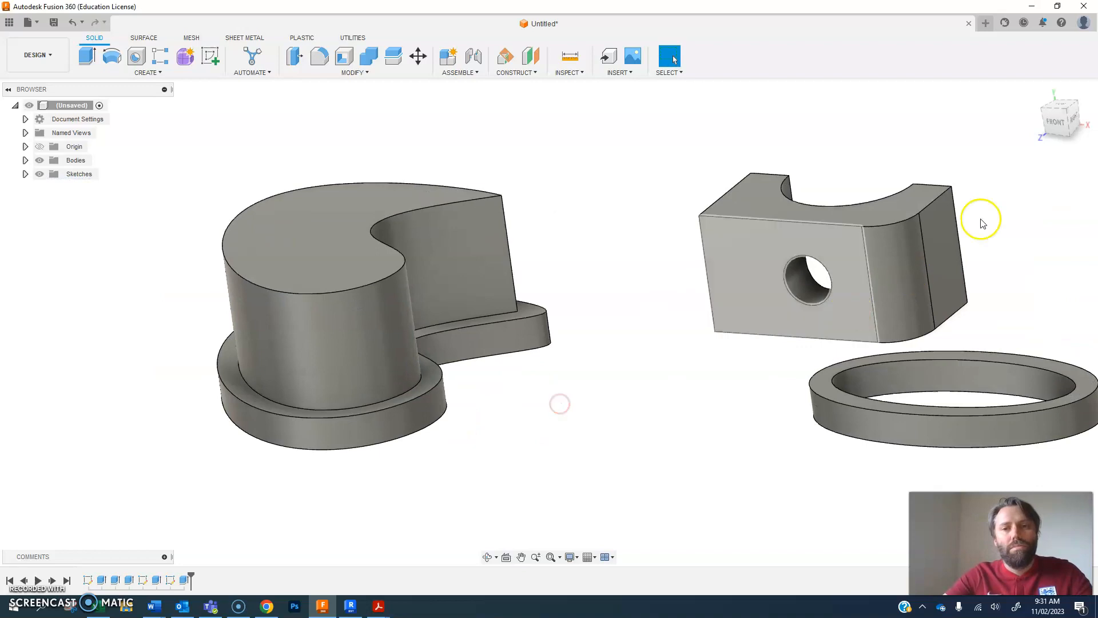
{"action": "left_click", "coordinate": [1040, 114]}
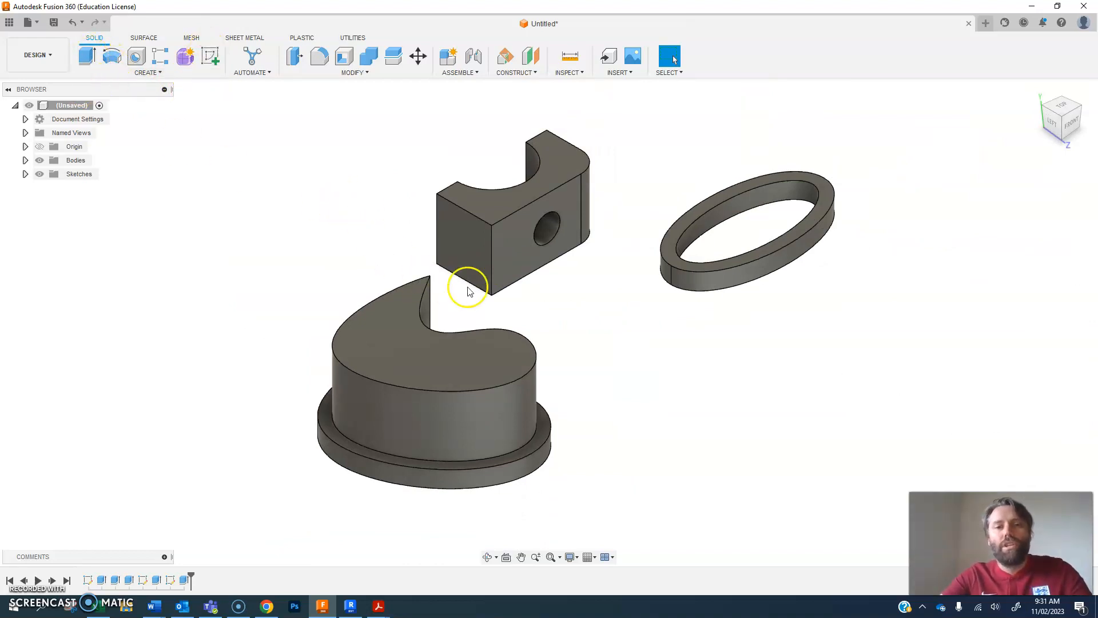
{"action": "middle_click_drag", "start_coordinate": [465, 289], "coordinate": [486, 289], "text": "shift"}
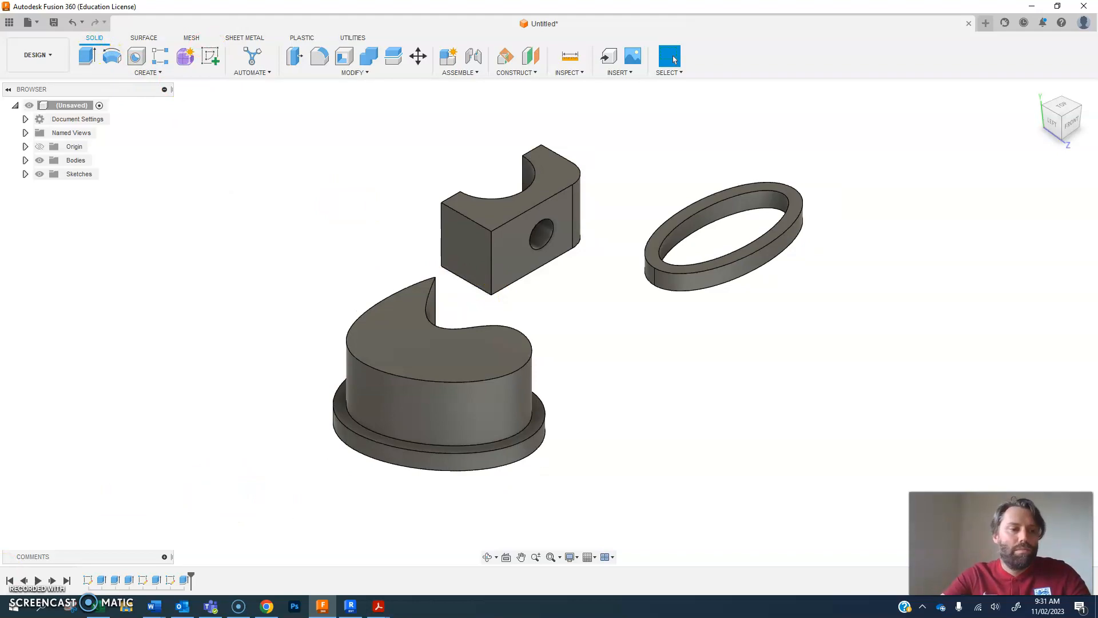